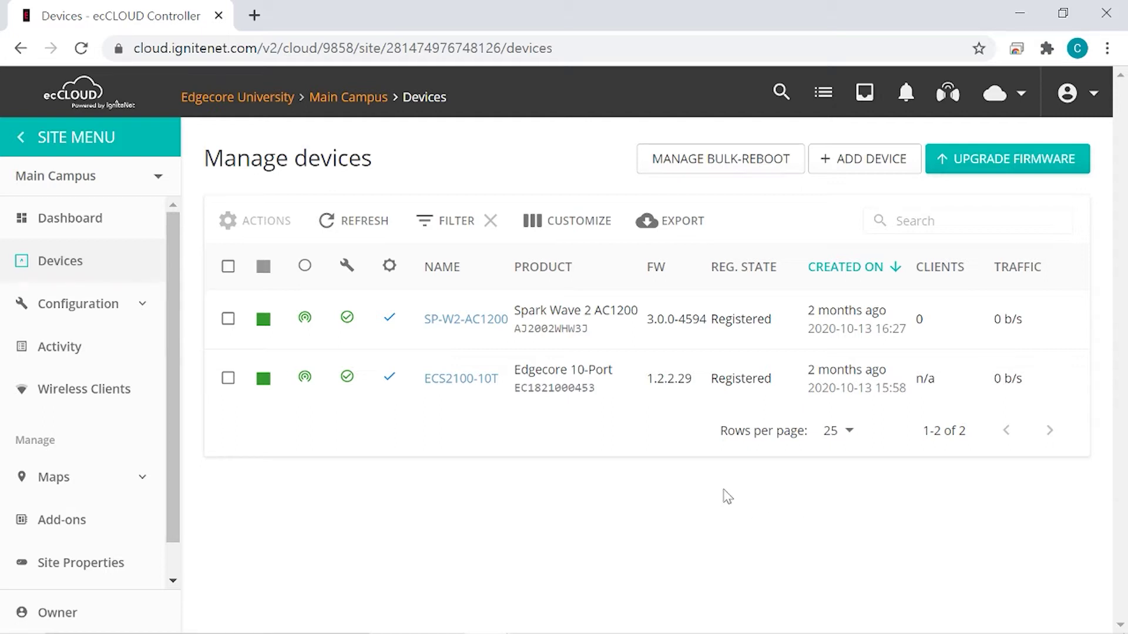
Open the SP-W2-AC1200 device's dashboard and examine its device information and the live status of its radios and Ethernet ports.
{"action": "left_click", "coordinate": [465, 322]}
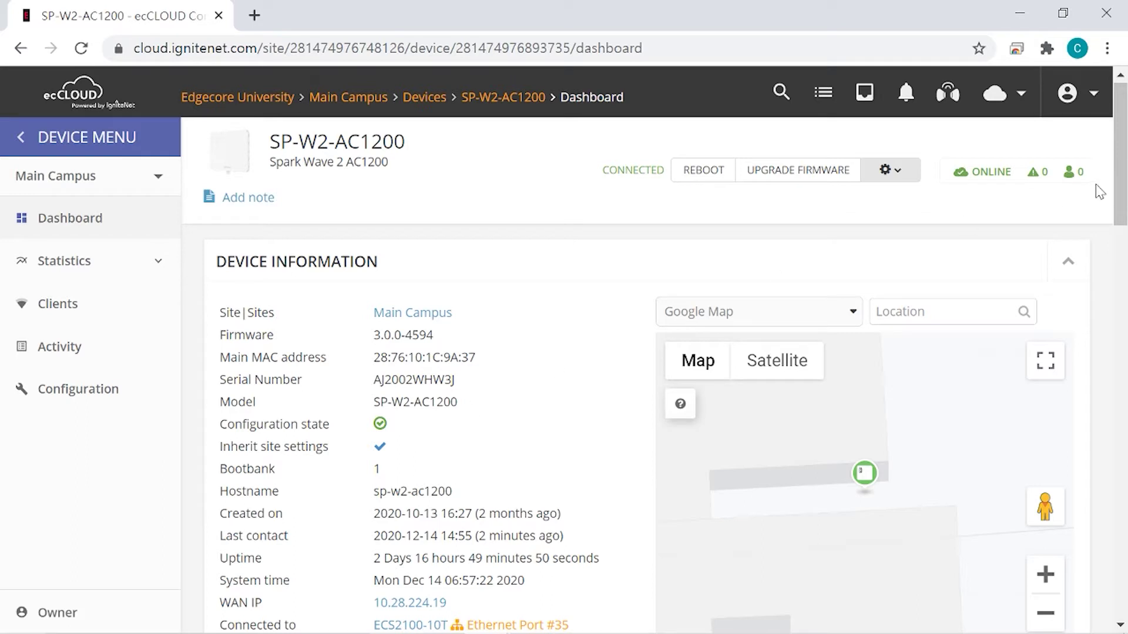
{"action": "left_click_drag", "start_coordinate": [1124, 171], "coordinate": [1123, 226]}
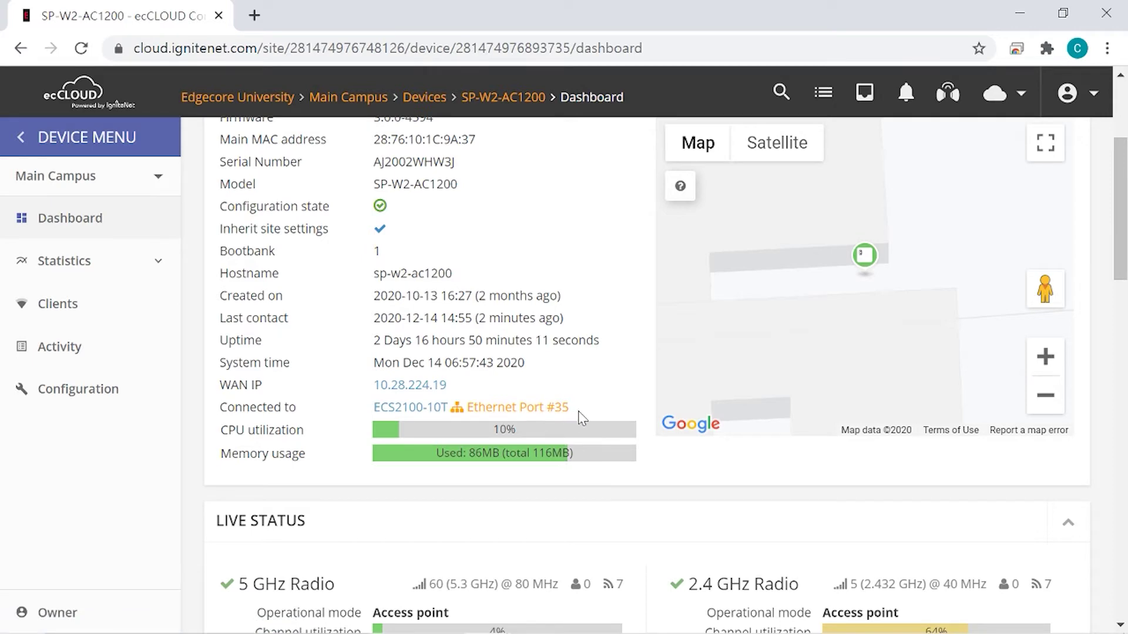
{"action": "scroll", "coordinate": [735, 516], "scroll_direction": "down", "scroll_amount": 3}
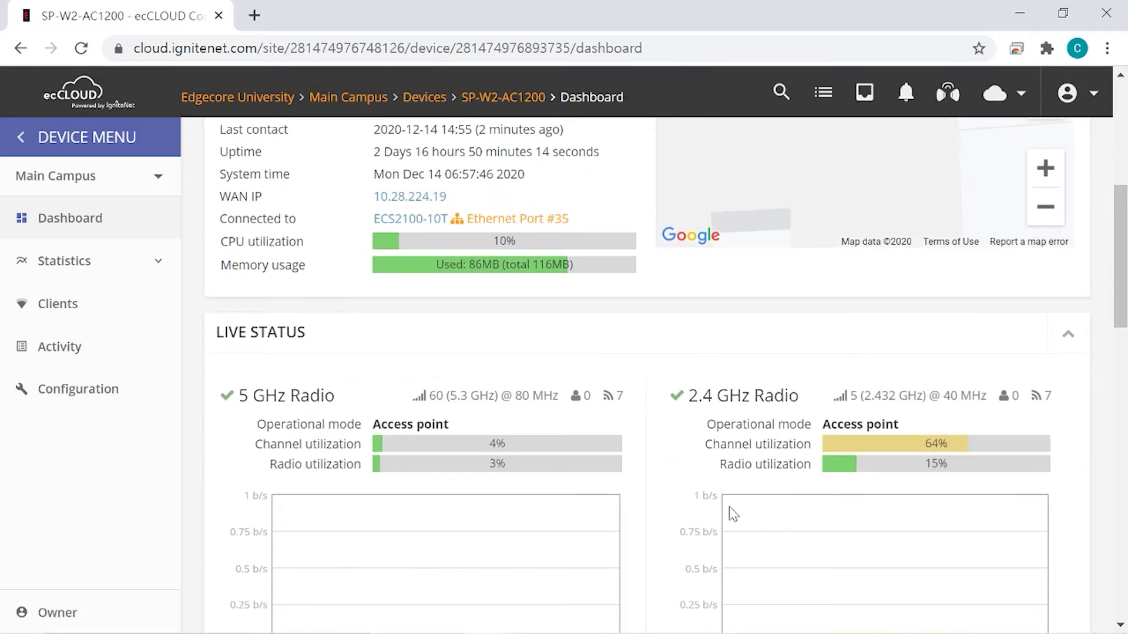
{"action": "scroll", "coordinate": [634, 497], "scroll_direction": "down", "scroll_amount": 4}
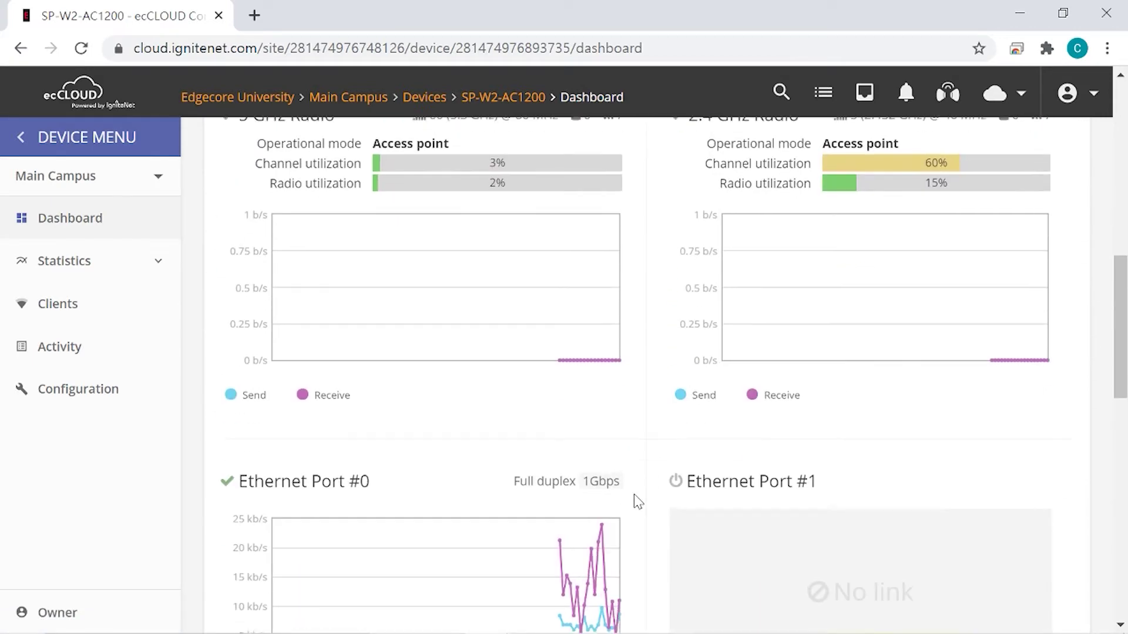
{"action": "scroll", "coordinate": [633, 495], "scroll_direction": "up", "scroll_amount": 1}
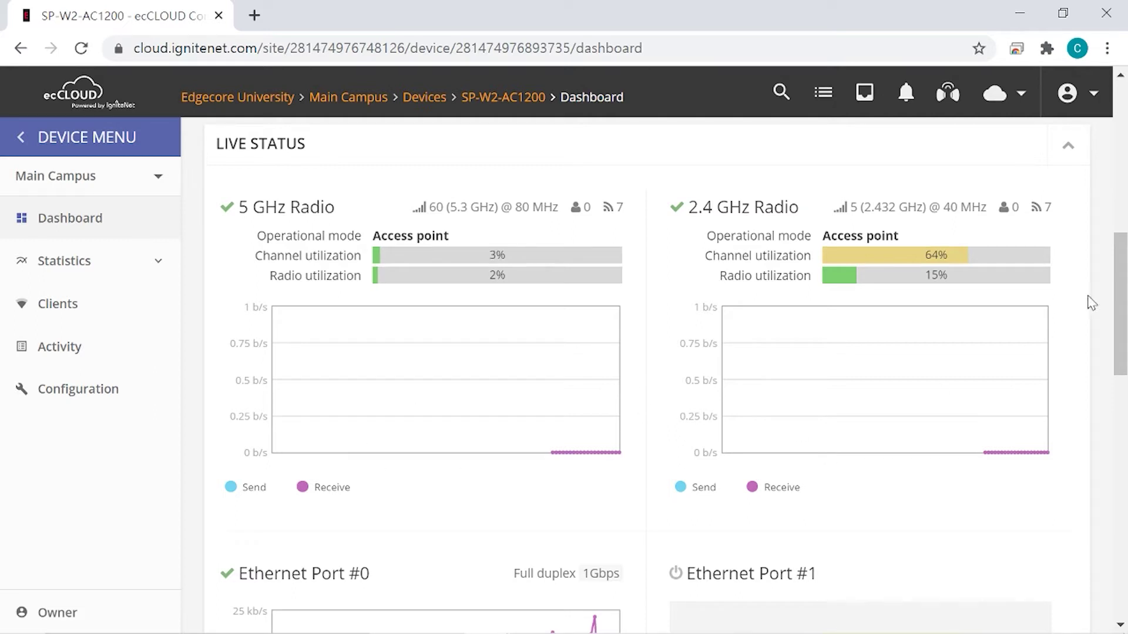
{"action": "left_click_drag", "start_coordinate": [1121, 288], "coordinate": [1125, 351]}
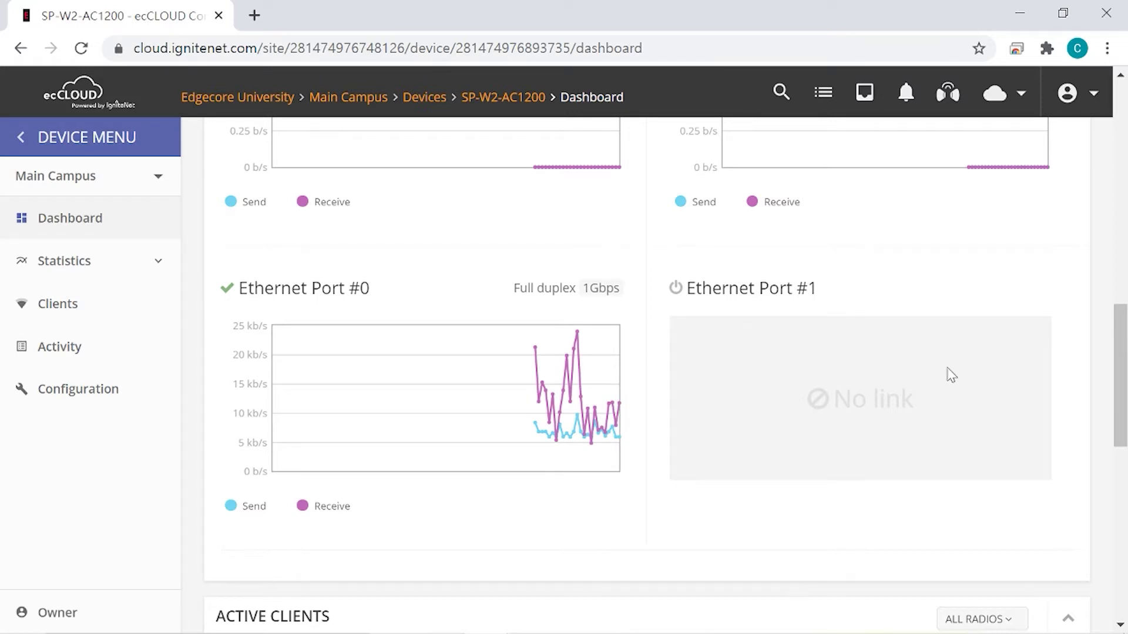
Examine the active clients and active leases sections of the device dashboard.
{"action": "left_click_drag", "start_coordinate": [1118, 365], "coordinate": [1125, 467]}
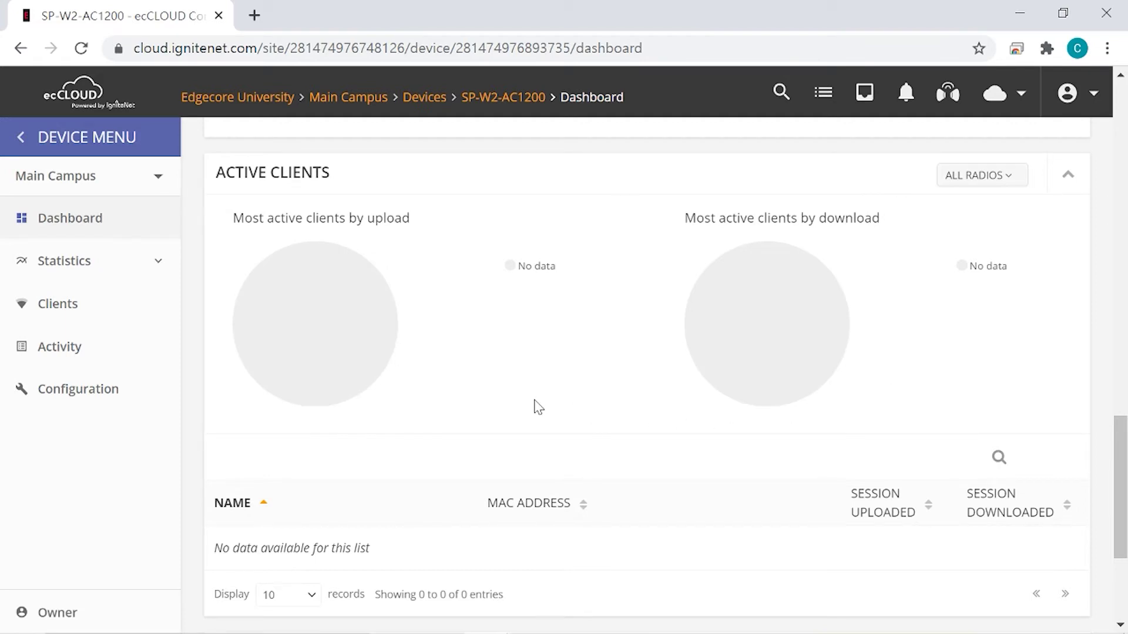
{"action": "scroll", "coordinate": [536, 406], "scroll_direction": "down", "scroll_amount": 3}
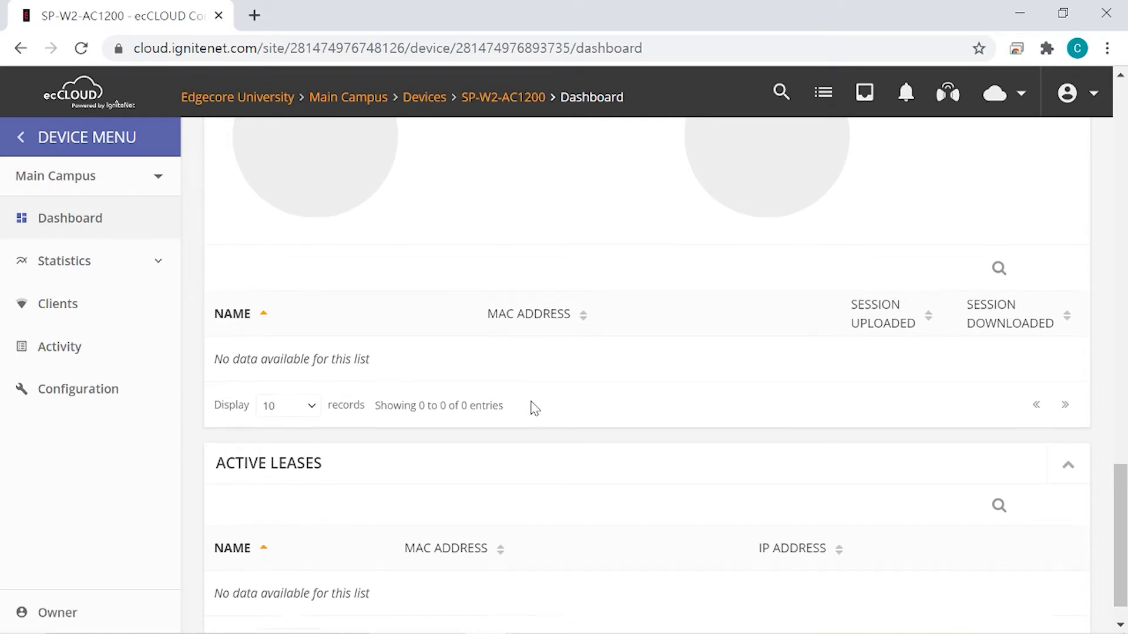
{"action": "scroll", "coordinate": [534, 406], "scroll_direction": "down", "scroll_amount": 1}
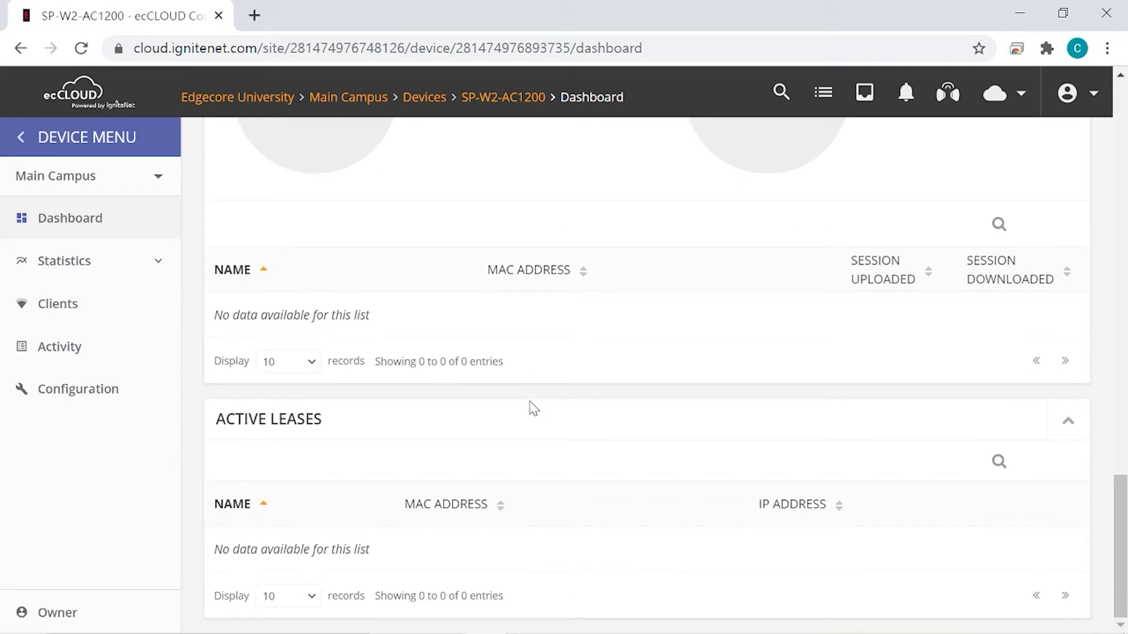
Examine the device's wireless statistics, covering the 2.4 GHz radio's physical settings, active SSIDs and historical graphs.
{"action": "left_click", "coordinate": [160, 260]}
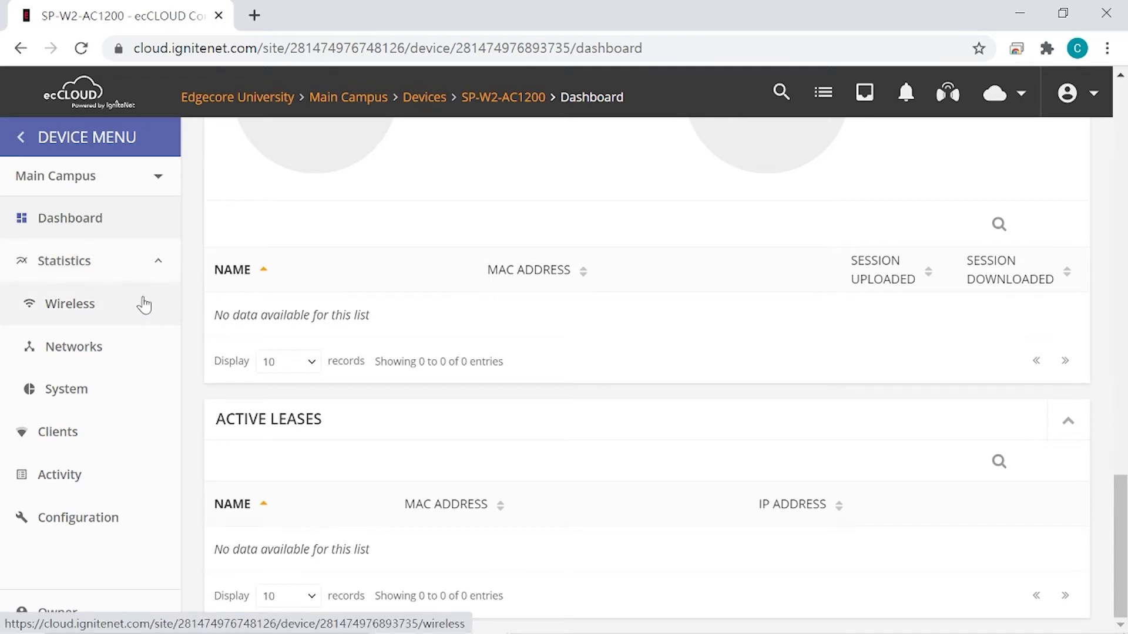
{"action": "left_click", "coordinate": [136, 317]}
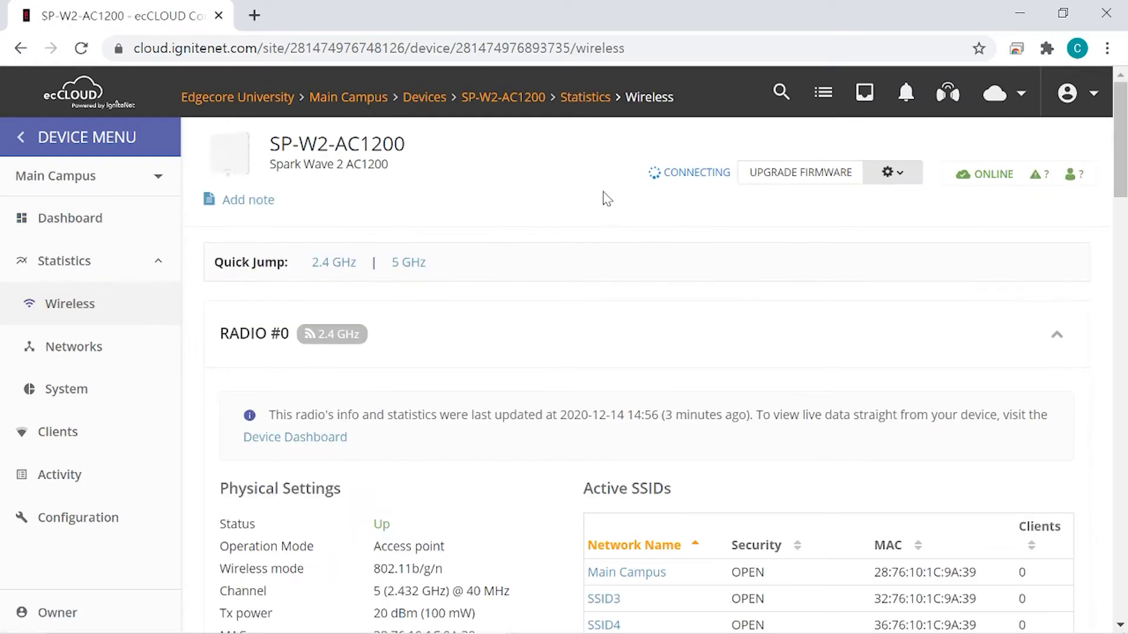
{"action": "scroll", "coordinate": [694, 399], "scroll_direction": "down", "scroll_amount": 4}
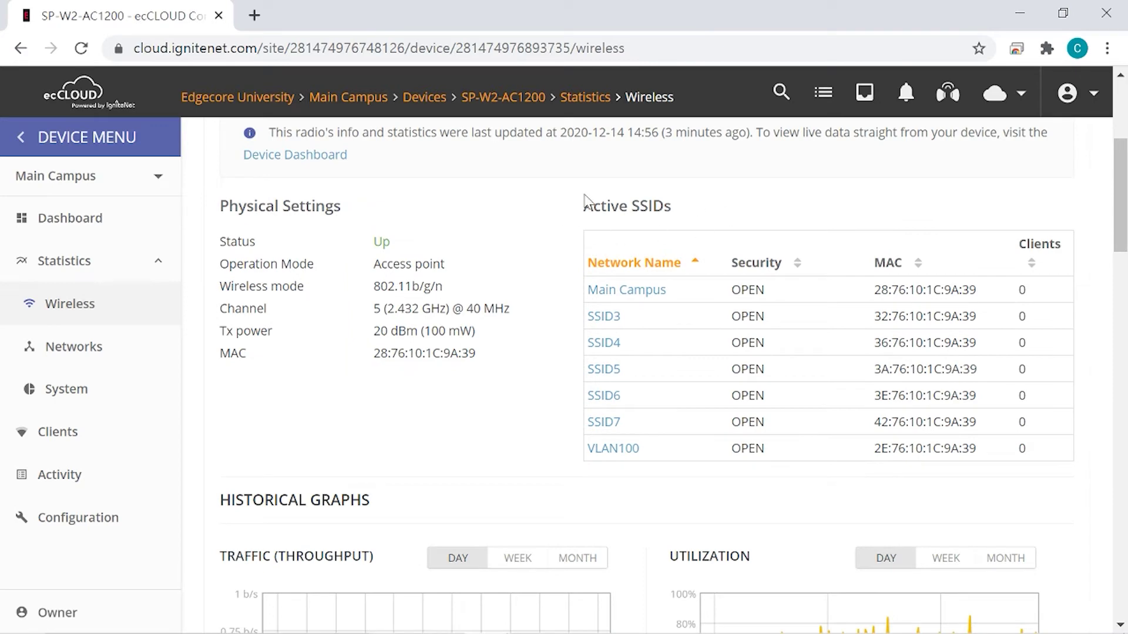
{"action": "left_click_drag", "start_coordinate": [1118, 186], "coordinate": [1121, 278]}
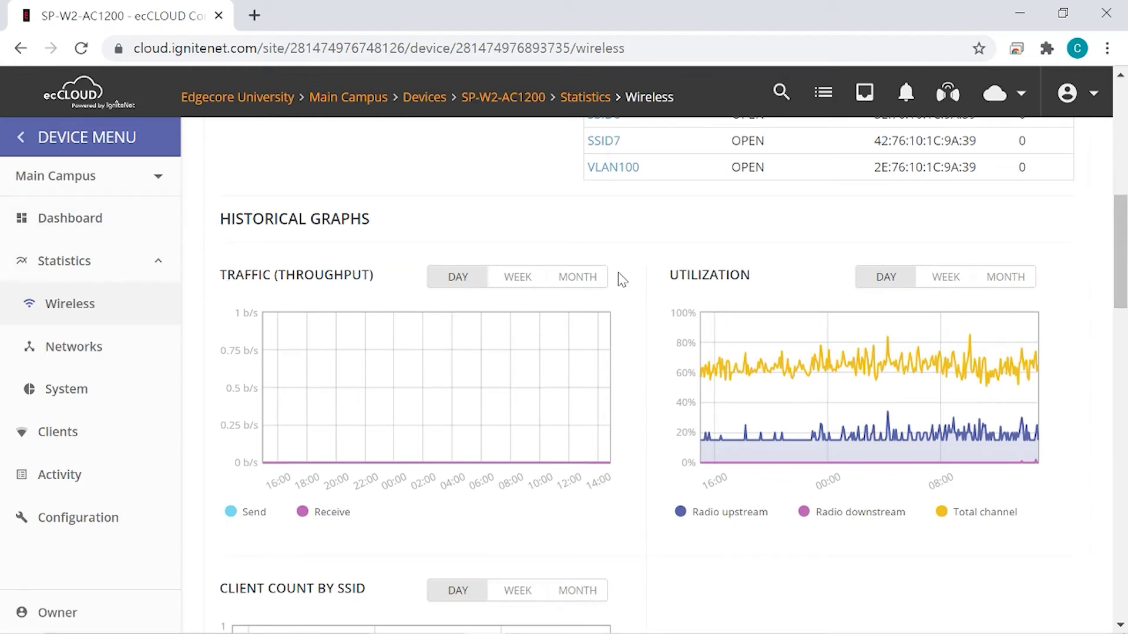
{"action": "left_click_drag", "start_coordinate": [1121, 261], "coordinate": [1121, 315]}
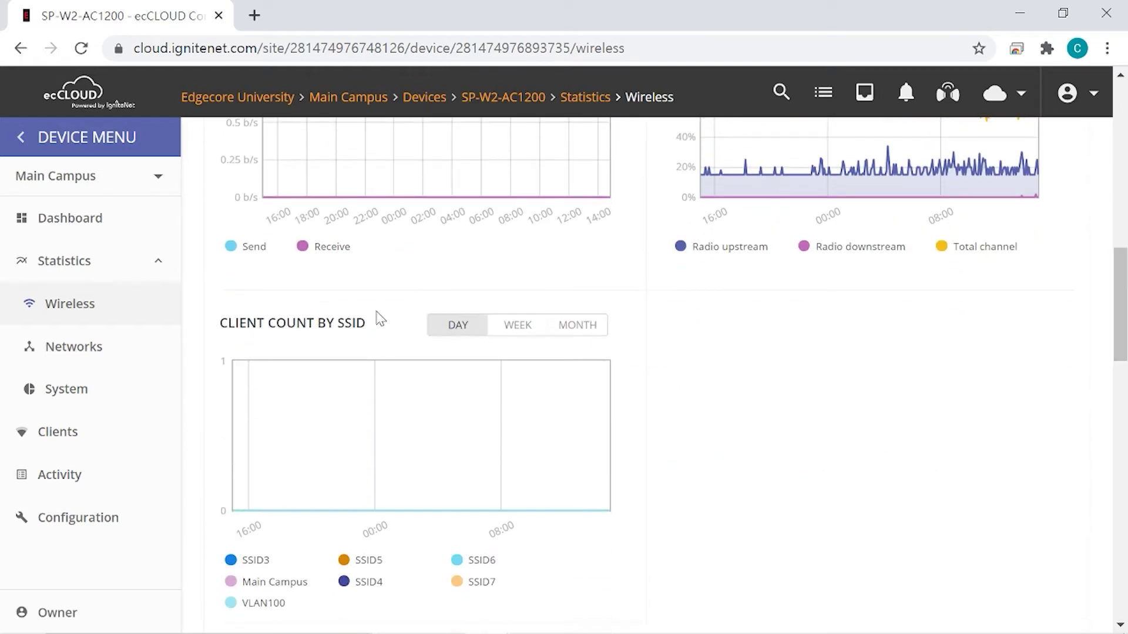
{"action": "left_click_drag", "start_coordinate": [1120, 359], "coordinate": [1125, 303]}
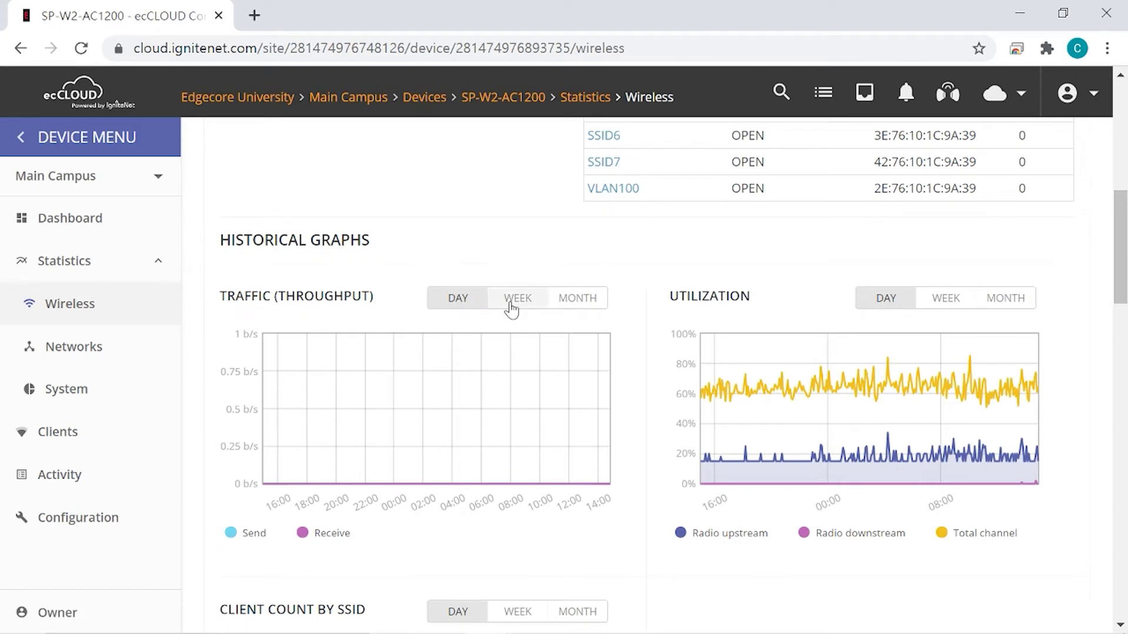
{"action": "left_click_drag", "start_coordinate": [1122, 271], "coordinate": [1125, 153]}
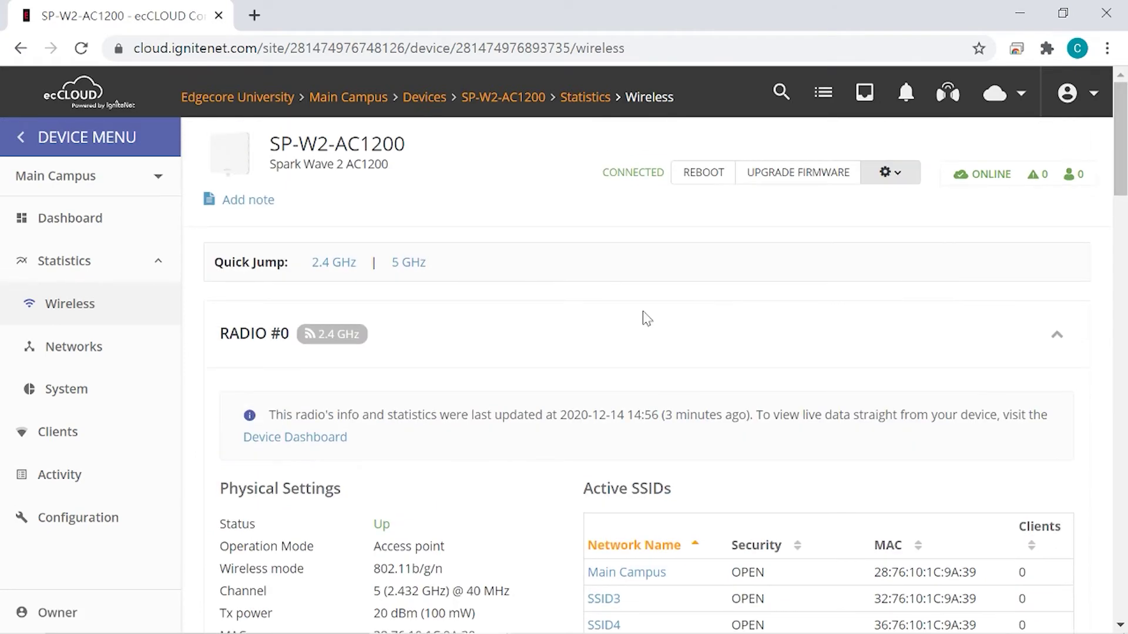
Review the device's network statistics and compare them with the Ethernet port and VLAN settings in its General Networking configuration.
{"action": "left_click", "coordinate": [113, 351]}
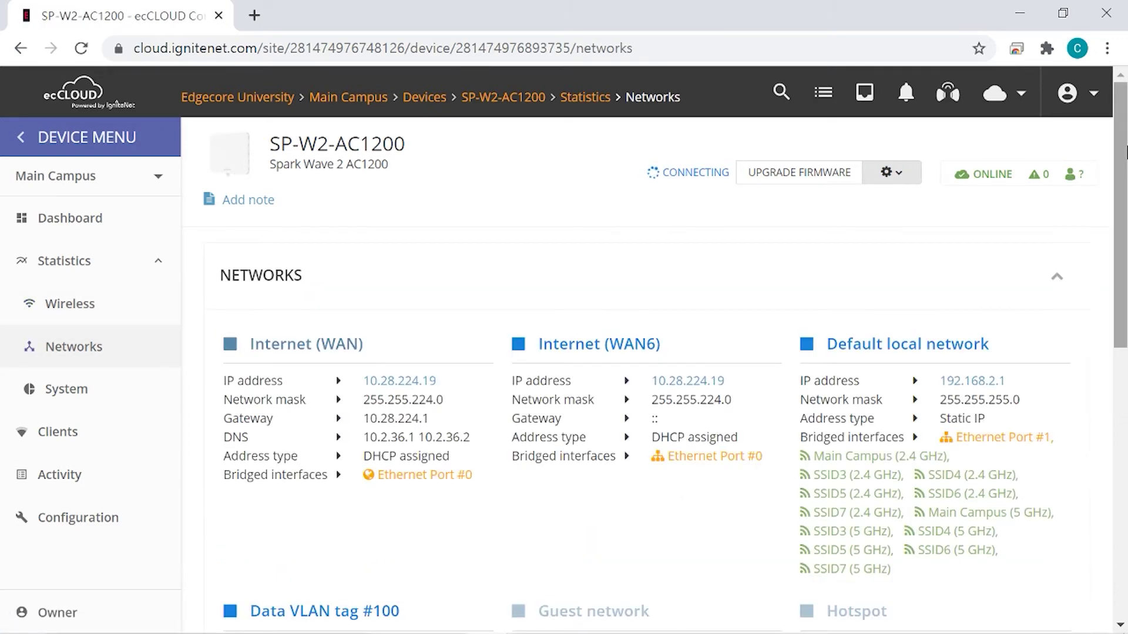
{"action": "left_click_drag", "start_coordinate": [1126, 152], "coordinate": [1126, 208]}
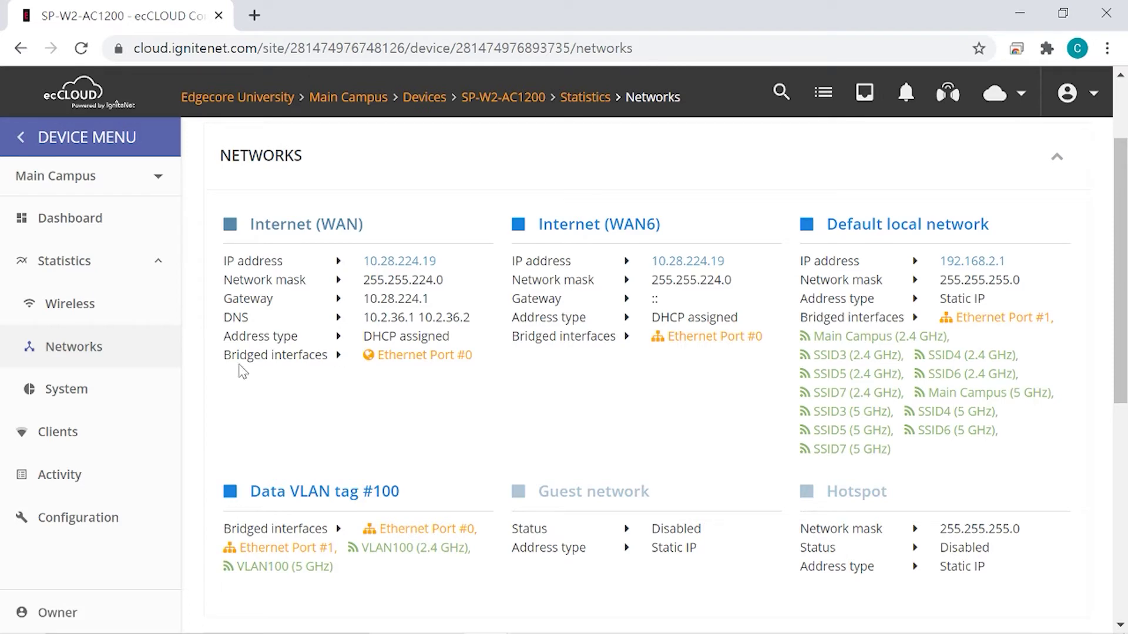
{"action": "left_click", "coordinate": [111, 529]}
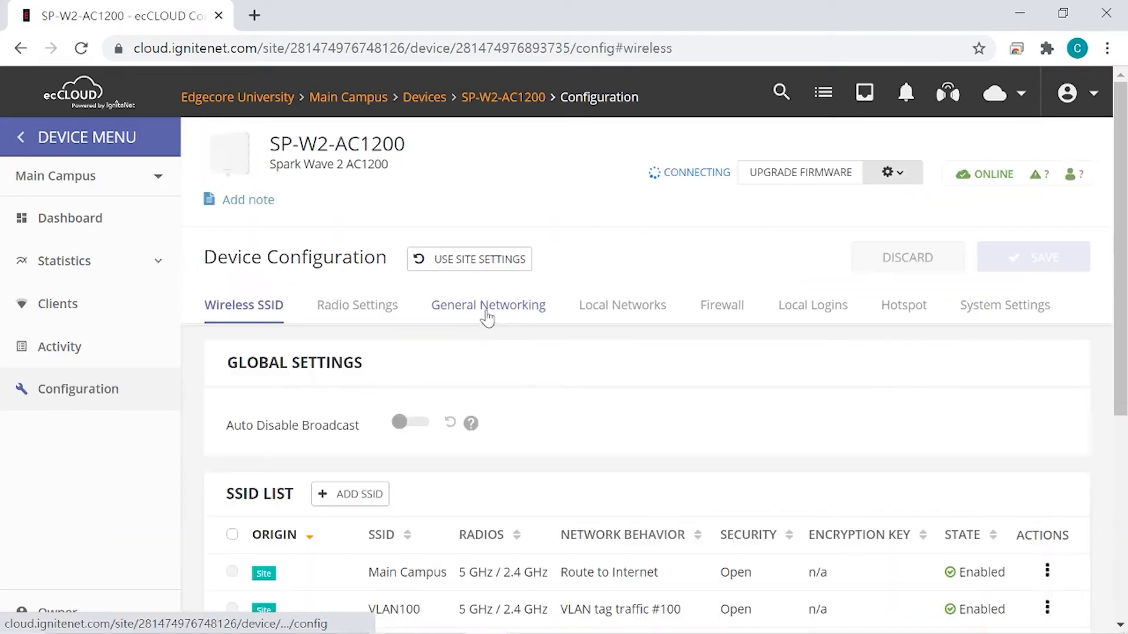
{"action": "left_click", "coordinate": [482, 307]}
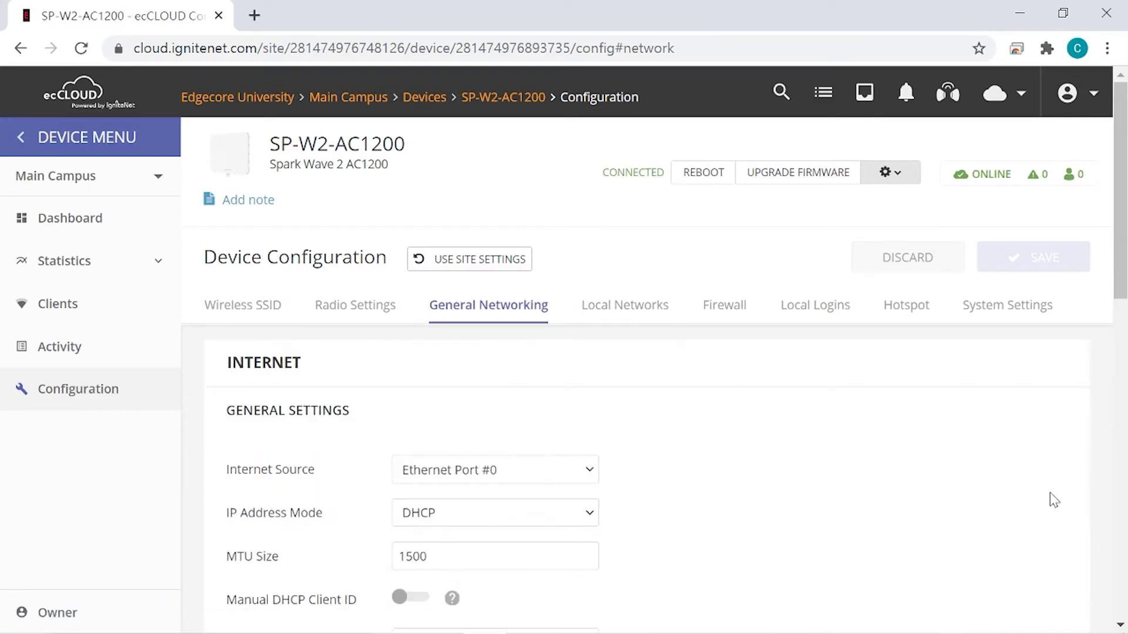
{"action": "scroll", "coordinate": [1049, 500], "scroll_direction": "down", "scroll_amount": 10}
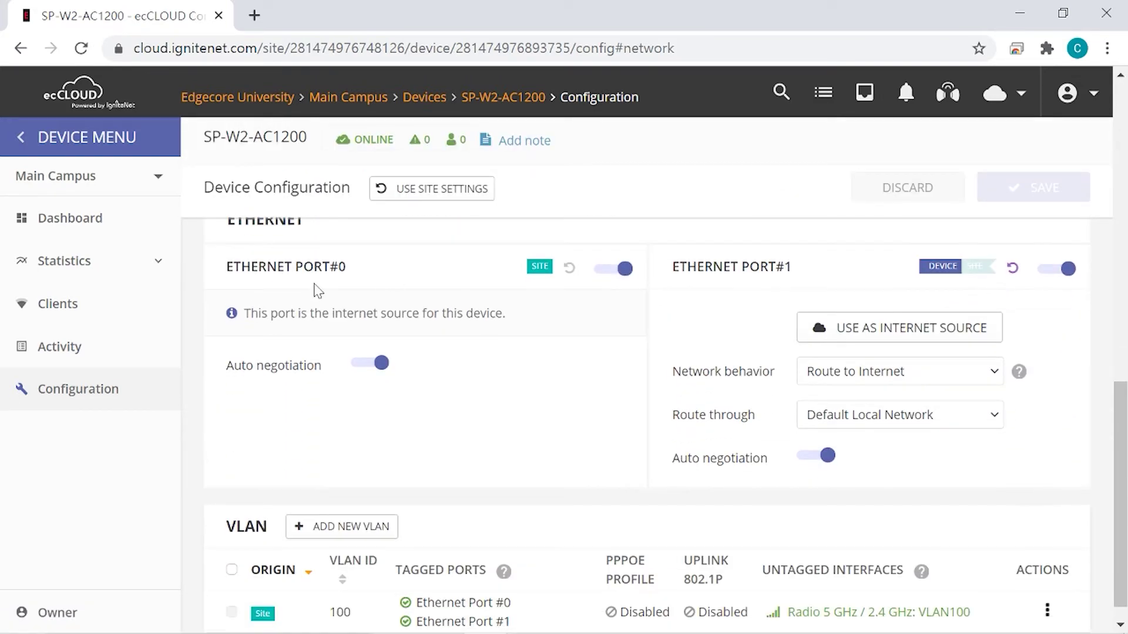
{"action": "left_click_drag", "start_coordinate": [1123, 432], "coordinate": [1125, 395]}
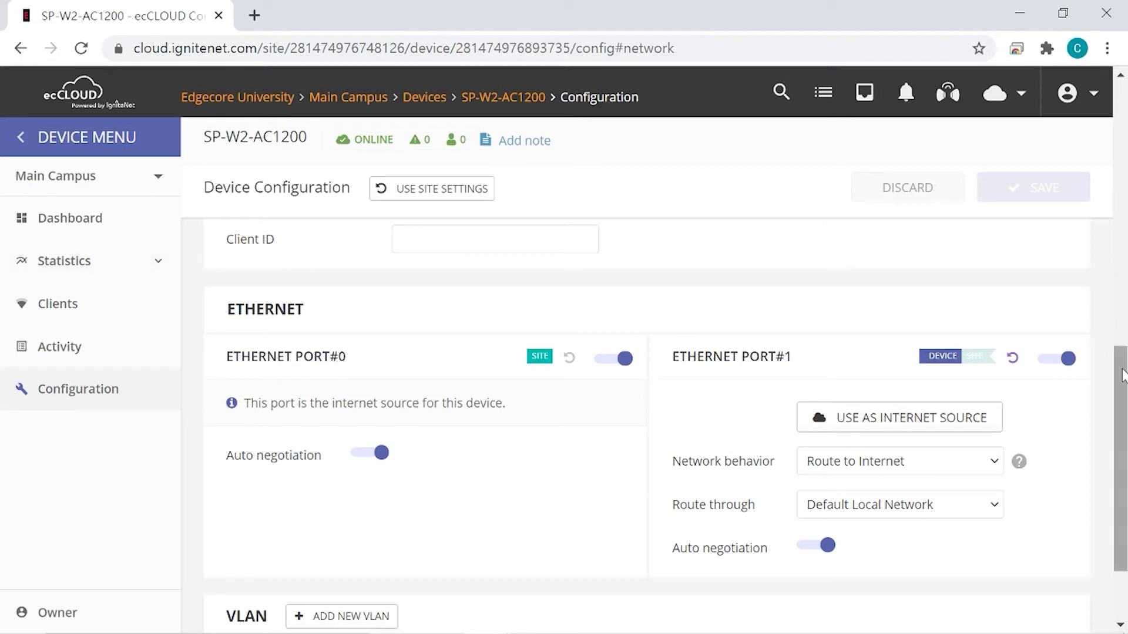
{"action": "left_click_drag", "start_coordinate": [1122, 375], "coordinate": [1122, 420]}
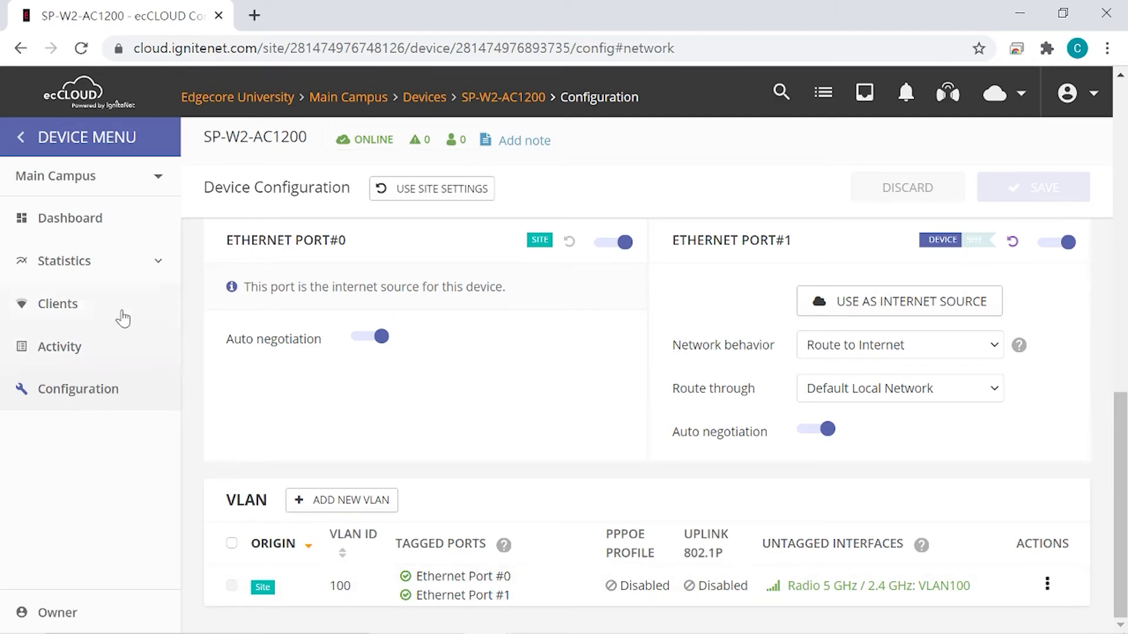
Return to the device's network statistics and examine the network details and the traffic graphs of both Ethernet ports.
{"action": "left_click", "coordinate": [134, 269]}
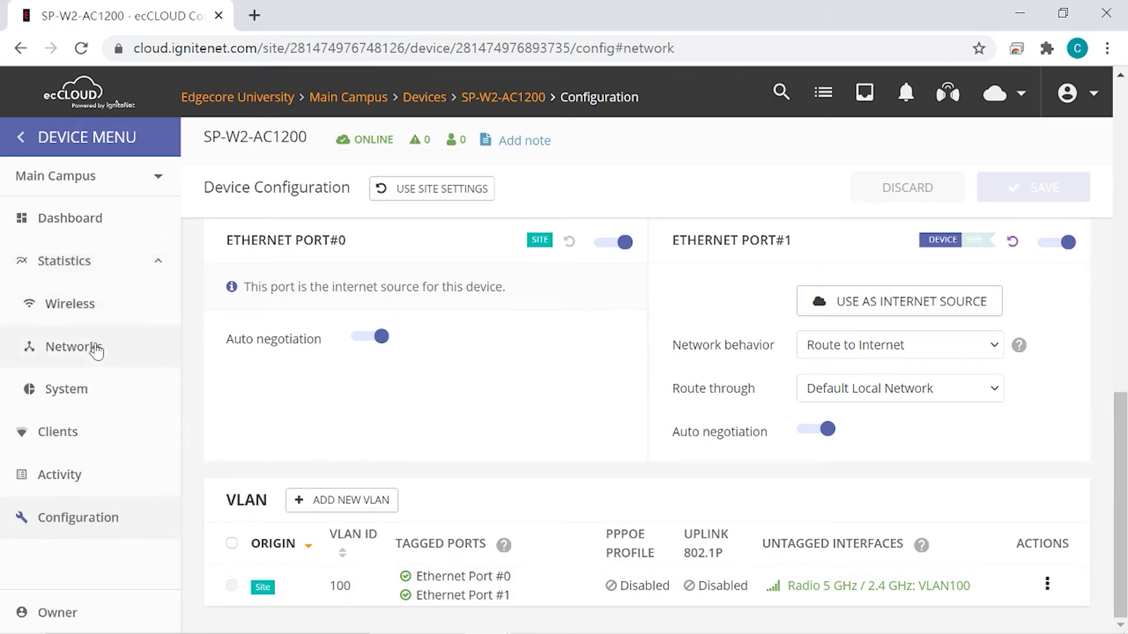
{"action": "left_click", "coordinate": [94, 346]}
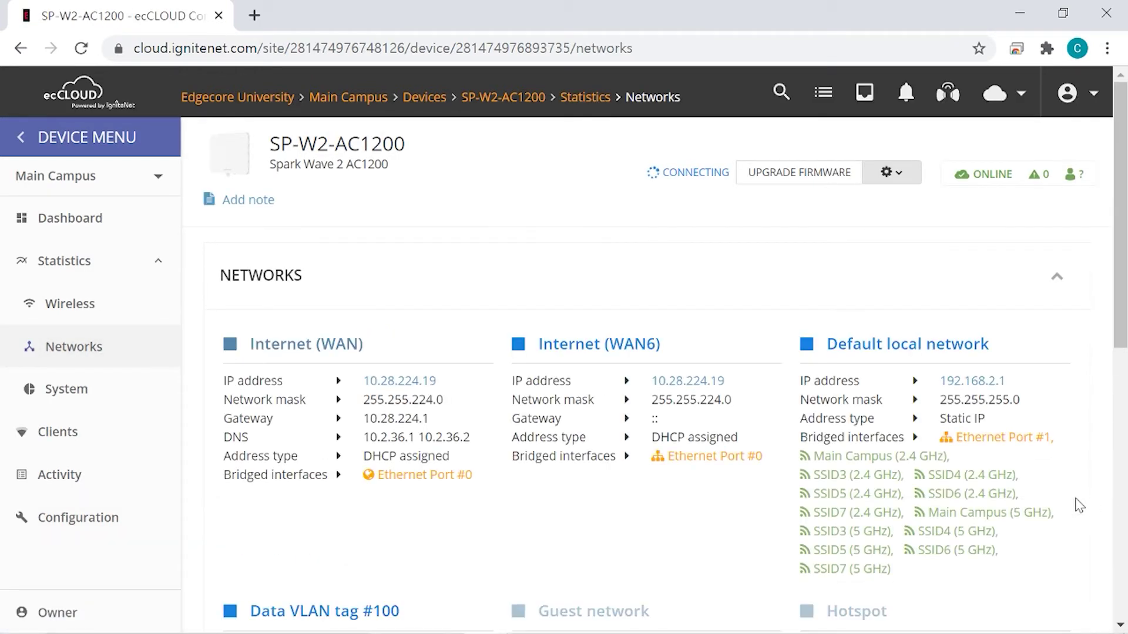
{"action": "left_click_drag", "start_coordinate": [1127, 241], "coordinate": [1127, 341]}
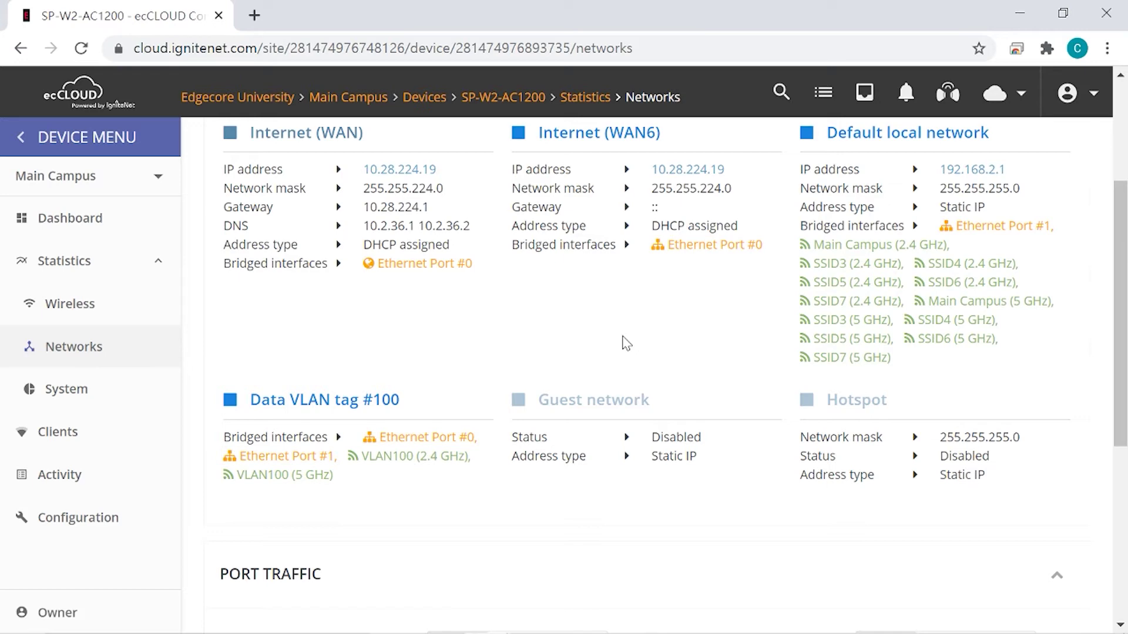
{"action": "scroll", "coordinate": [628, 335], "scroll_direction": "down", "scroll_amount": 6}
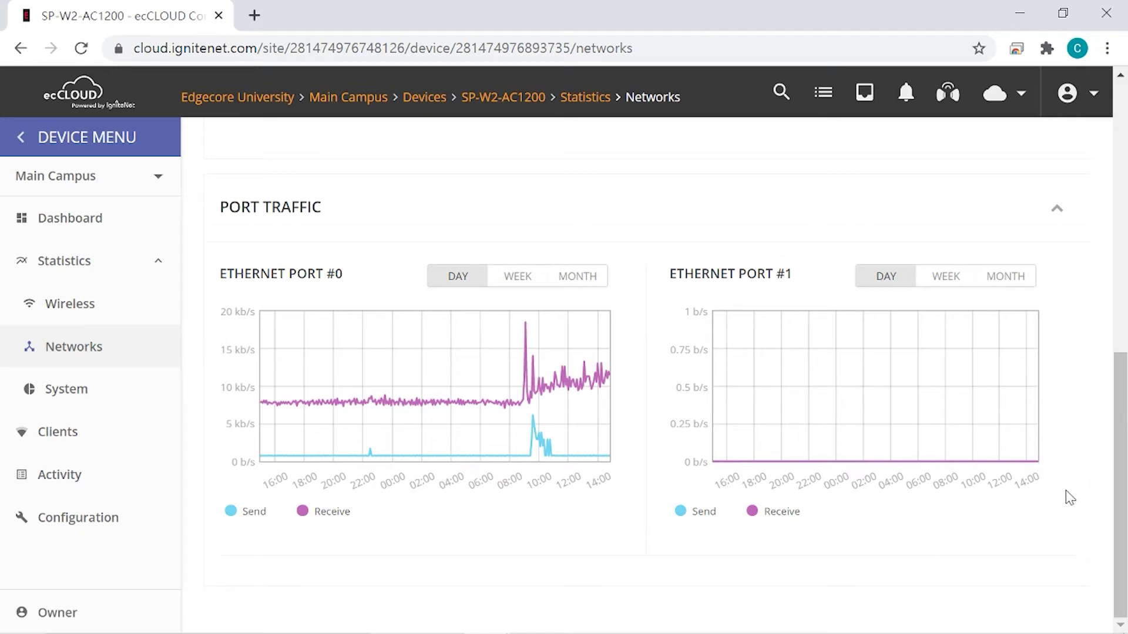
Examine the device's system statistics for memory usage, CPU utilization and connection quality.
{"action": "left_click", "coordinate": [68, 392]}
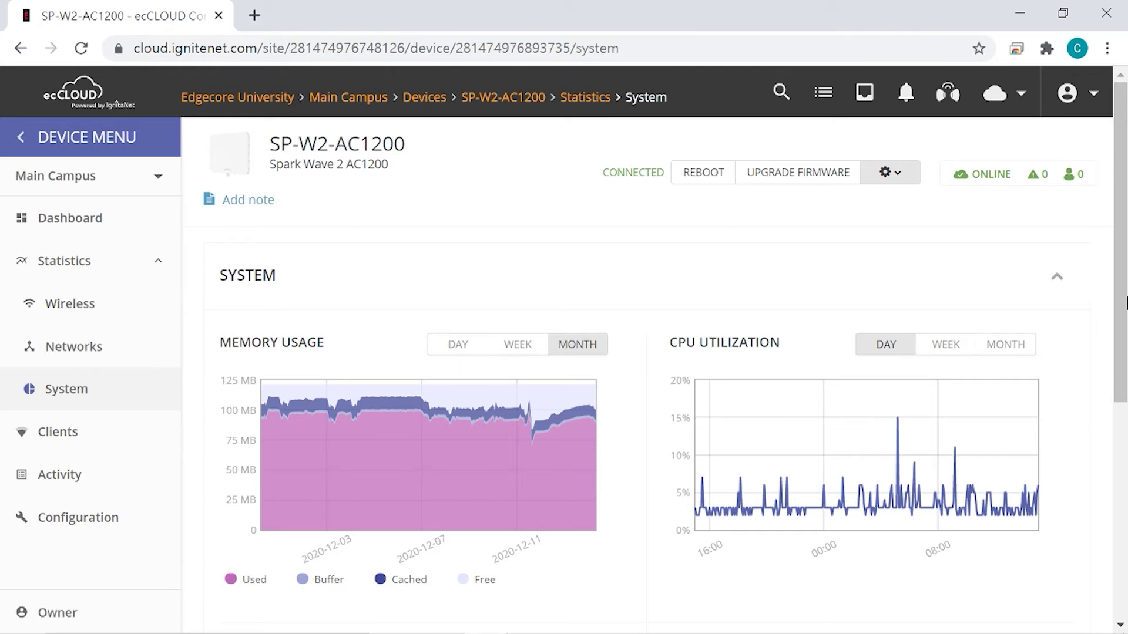
{"action": "left_click_drag", "start_coordinate": [1121, 316], "coordinate": [1122, 452]}
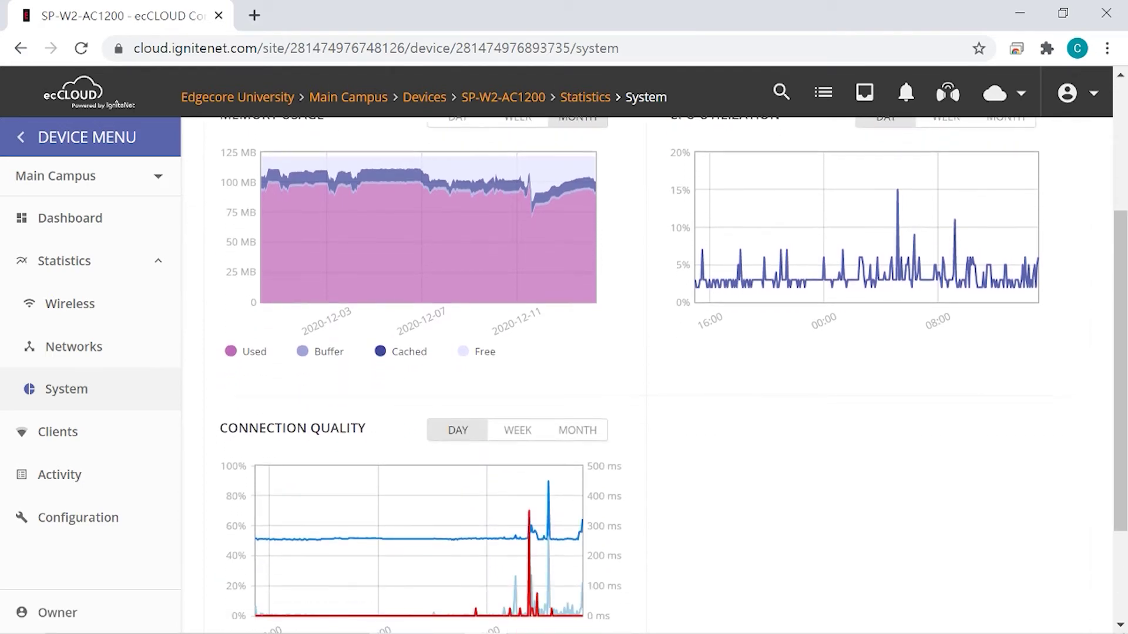
{"action": "left_click_drag", "start_coordinate": [1122, 383], "coordinate": [1124, 250]}
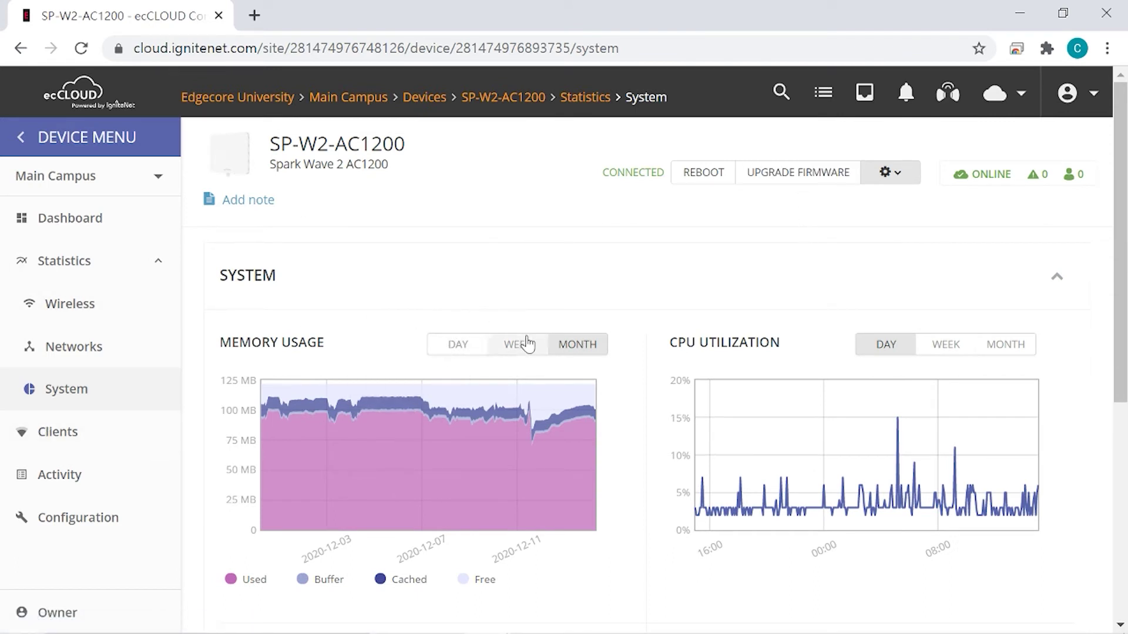
Open the device's wireless clients list and add 2.4 GHz to the frequency range filter alongside 5 GHz.
{"action": "left_click", "coordinate": [70, 435]}
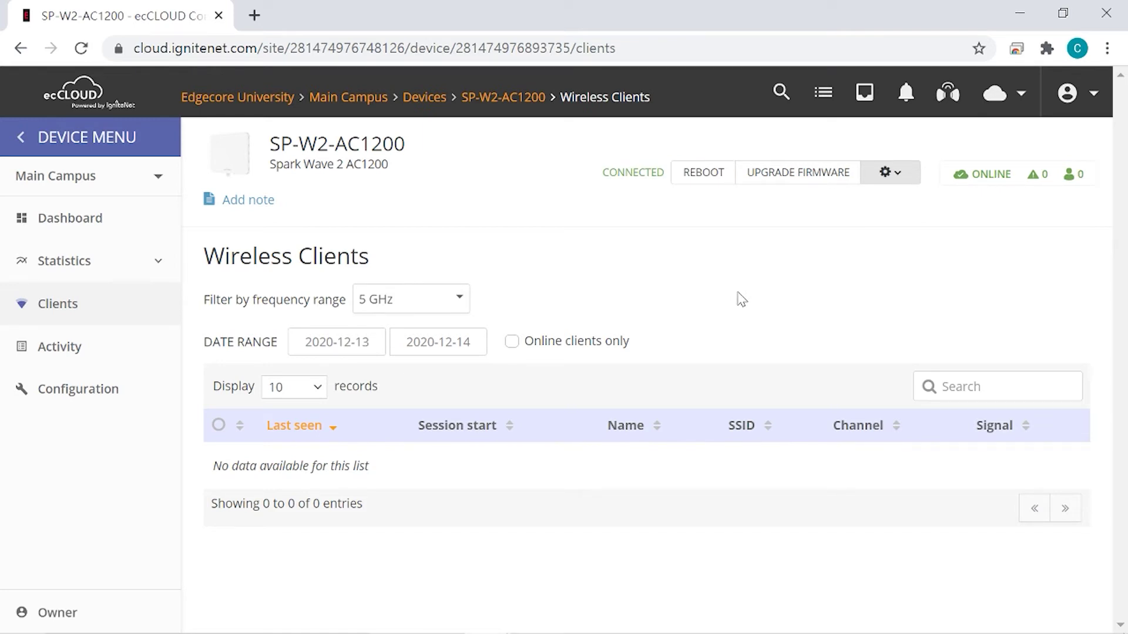
{"action": "left_click", "coordinate": [458, 301]}
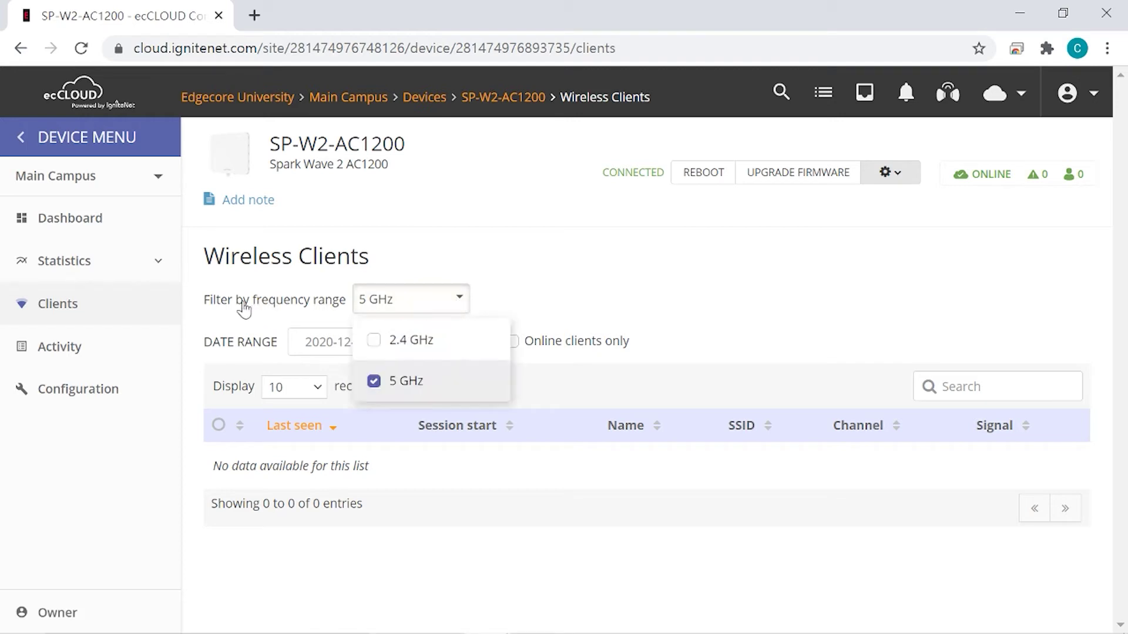
{"action": "left_click", "coordinate": [376, 342]}
{"action": "left_click", "coordinate": [627, 270]}
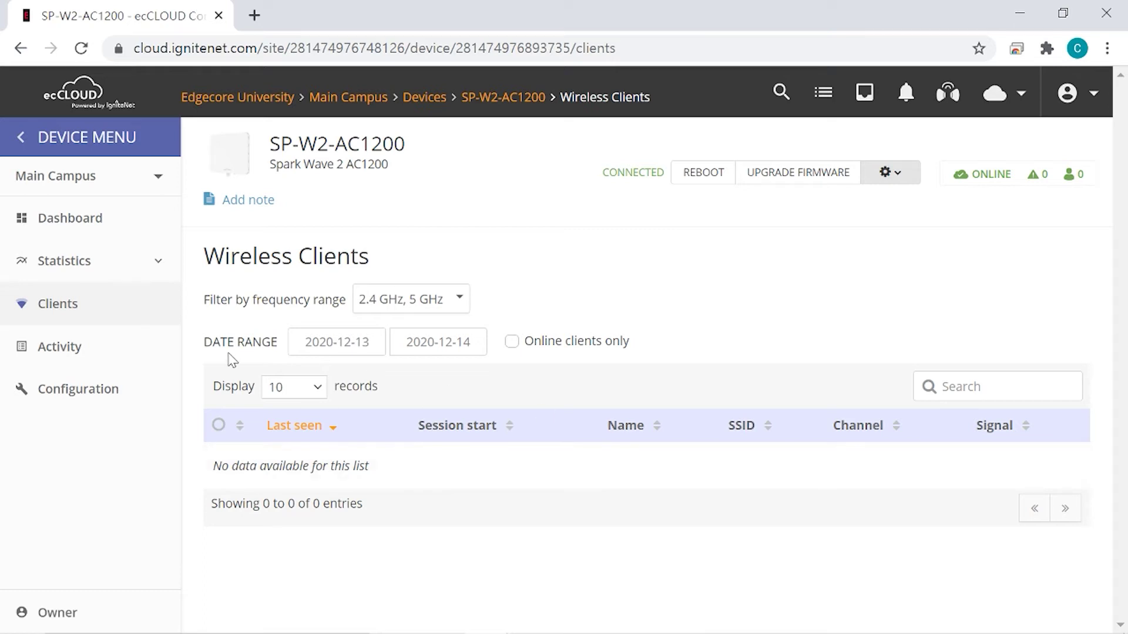
View the device's full activity log and open its Wireless SSID configuration.
{"action": "left_click", "coordinate": [115, 352]}
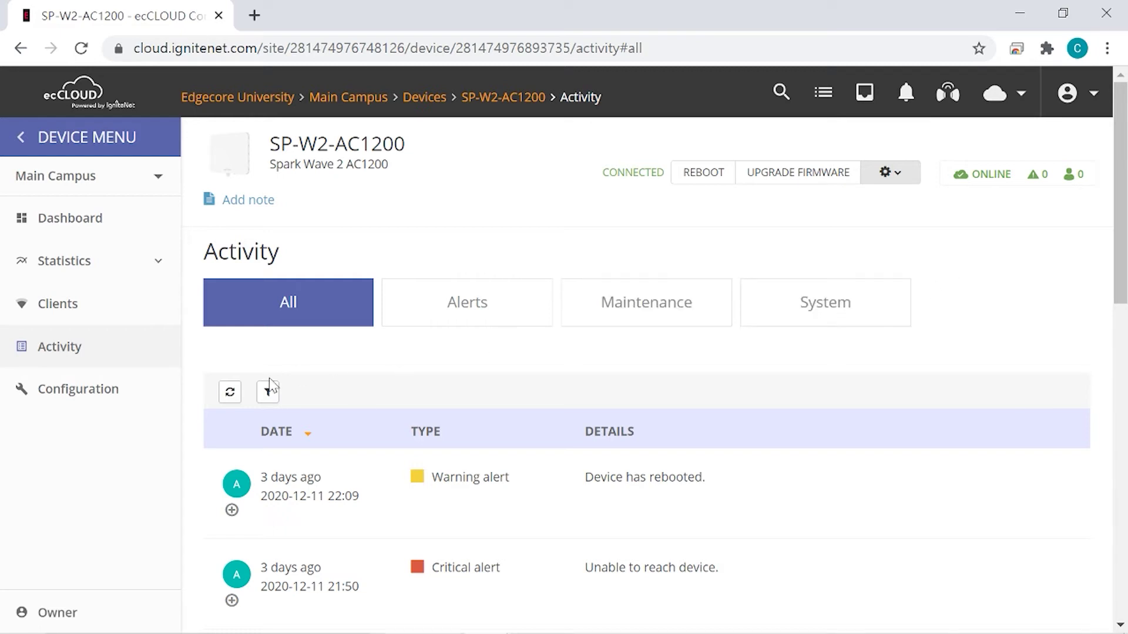
{"action": "left_click", "coordinate": [109, 390]}
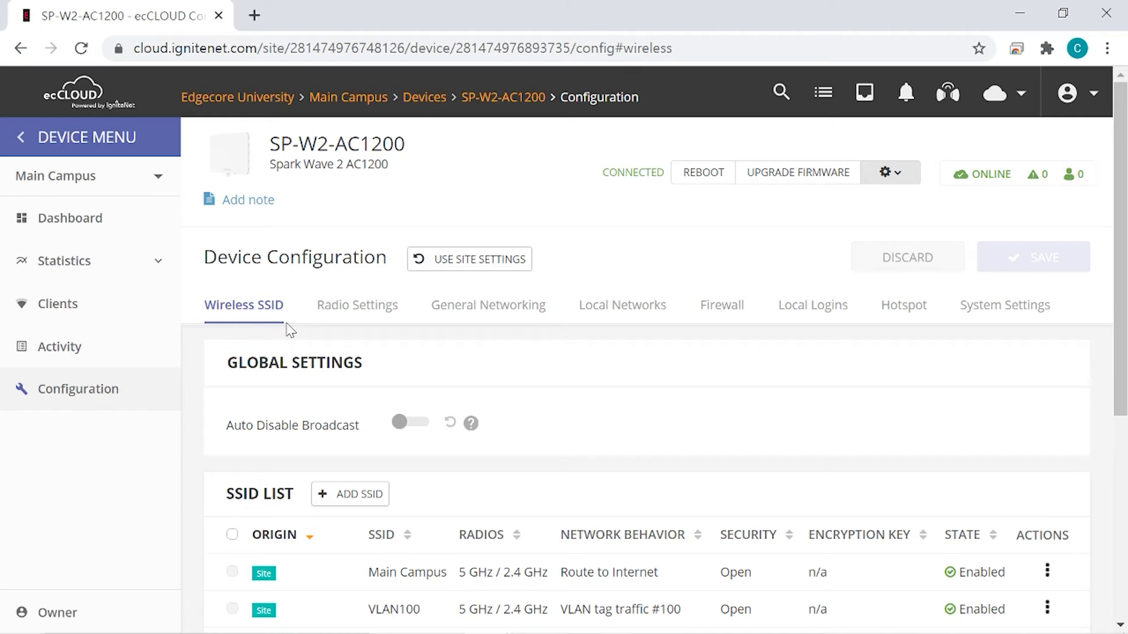
Examine the device's Wireless SSID configuration, covering the global settings, the SSID list and wireless scheduling.
{"action": "scroll", "coordinate": [582, 440], "scroll_direction": "down", "scroll_amount": 3}
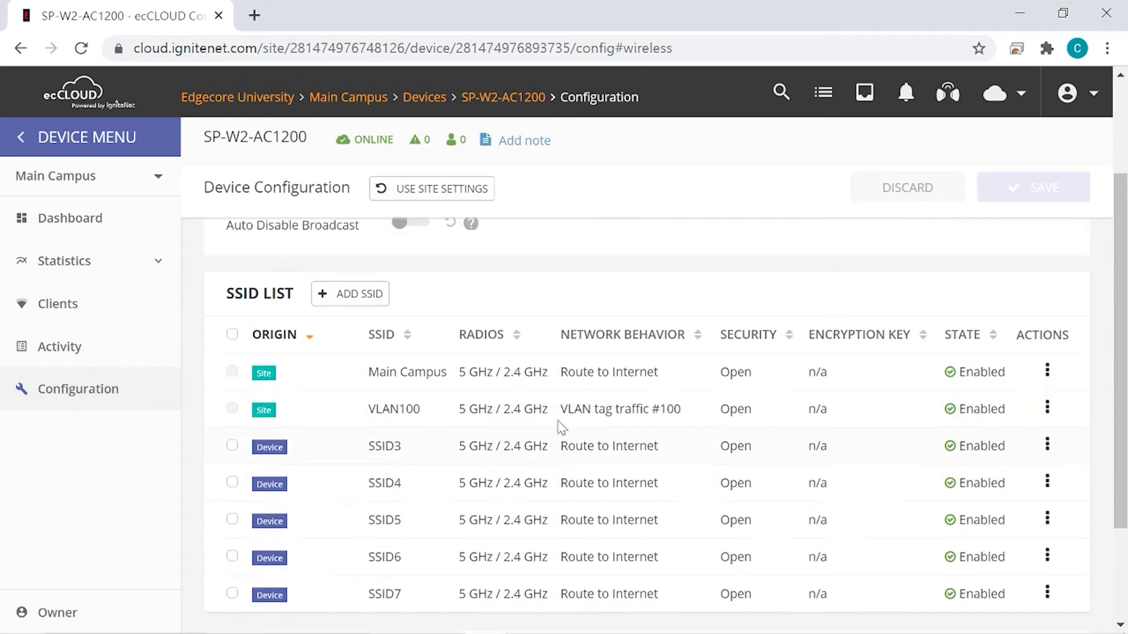
{"action": "scroll", "coordinate": [561, 427], "scroll_direction": "up", "scroll_amount": 3}
{"action": "mouse_move", "coordinate": [477, 429]}
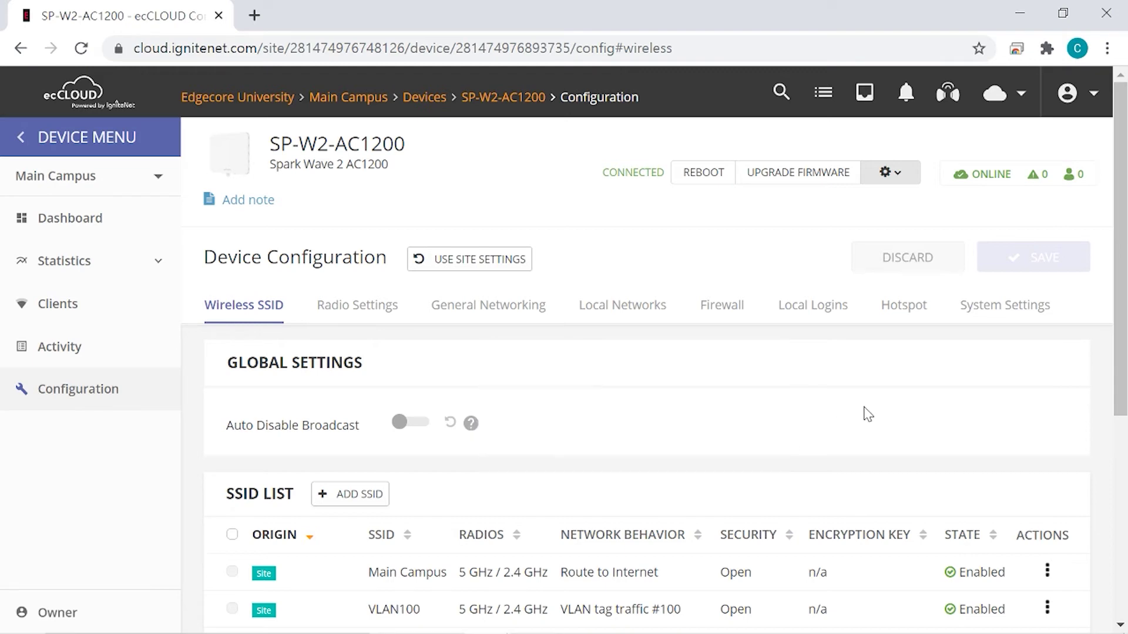
{"action": "scroll", "coordinate": [864, 411], "scroll_direction": "down", "scroll_amount": 3}
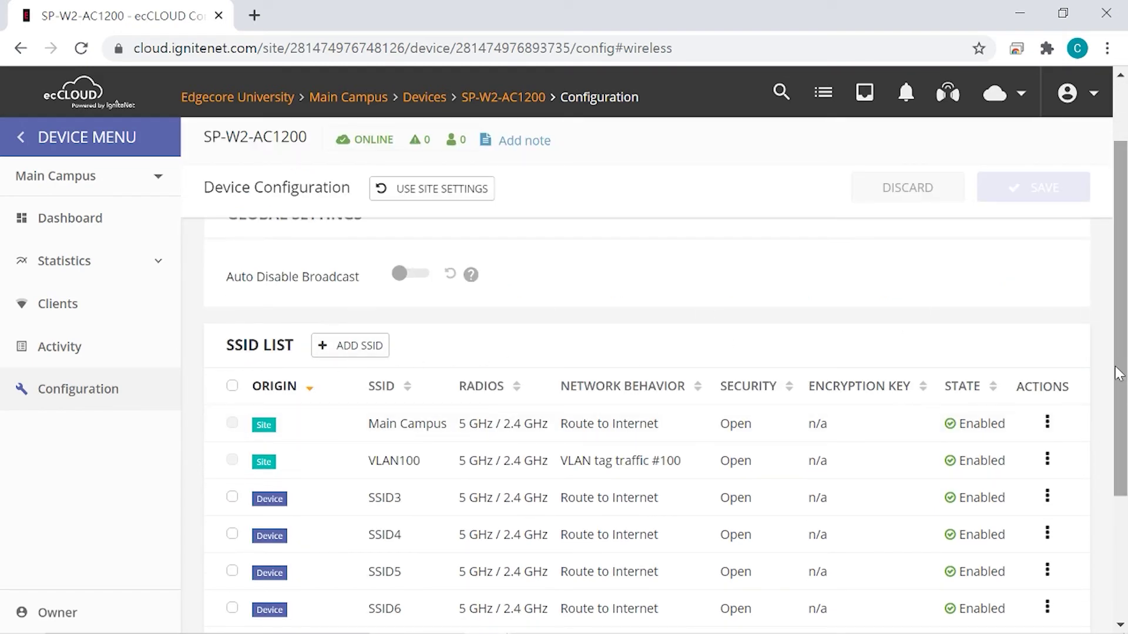
{"action": "left_click_drag", "start_coordinate": [1121, 374], "coordinate": [1125, 500]}
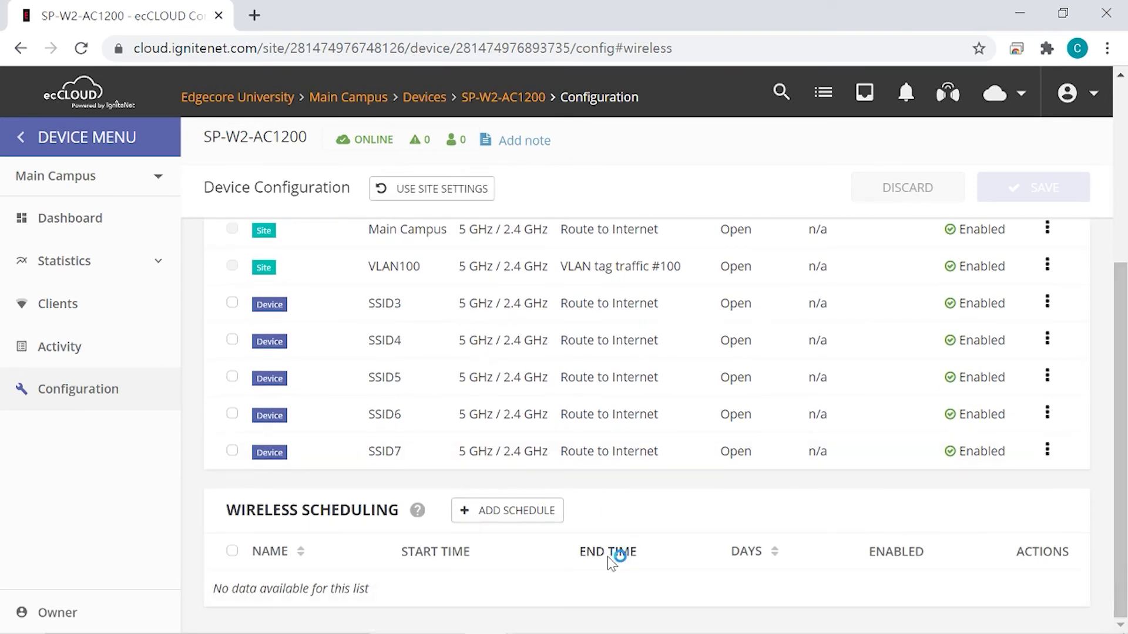
{"action": "left_click_drag", "start_coordinate": [1119, 355], "coordinate": [1125, 139]}
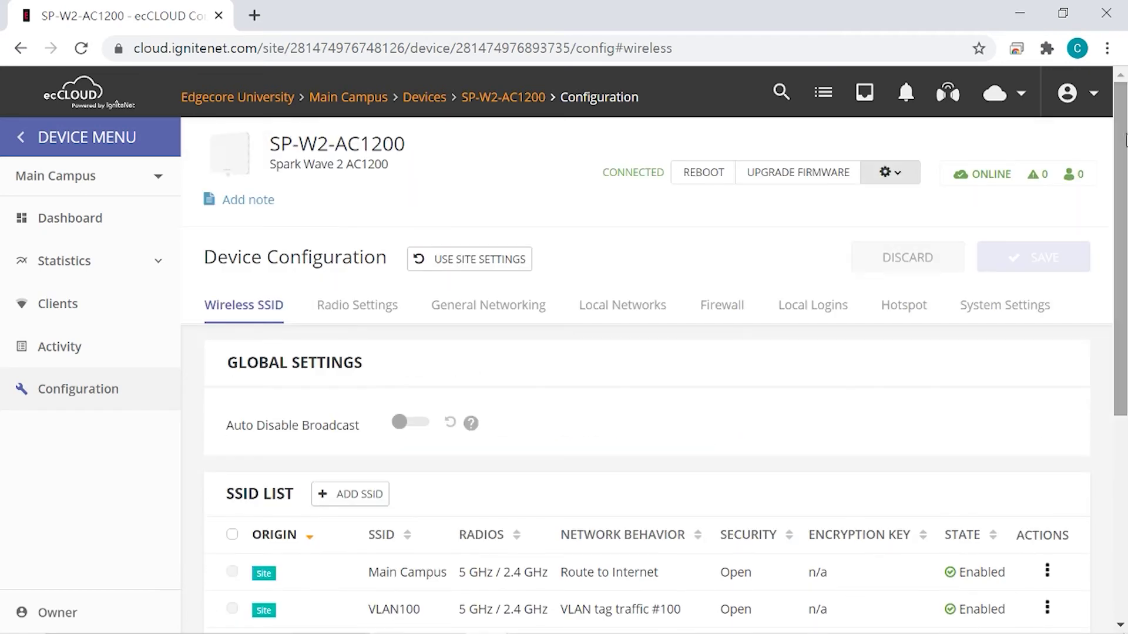
Open the device's Radio Settings and examine the global options and the 5 GHz radio settings.
{"action": "left_click", "coordinate": [383, 310]}
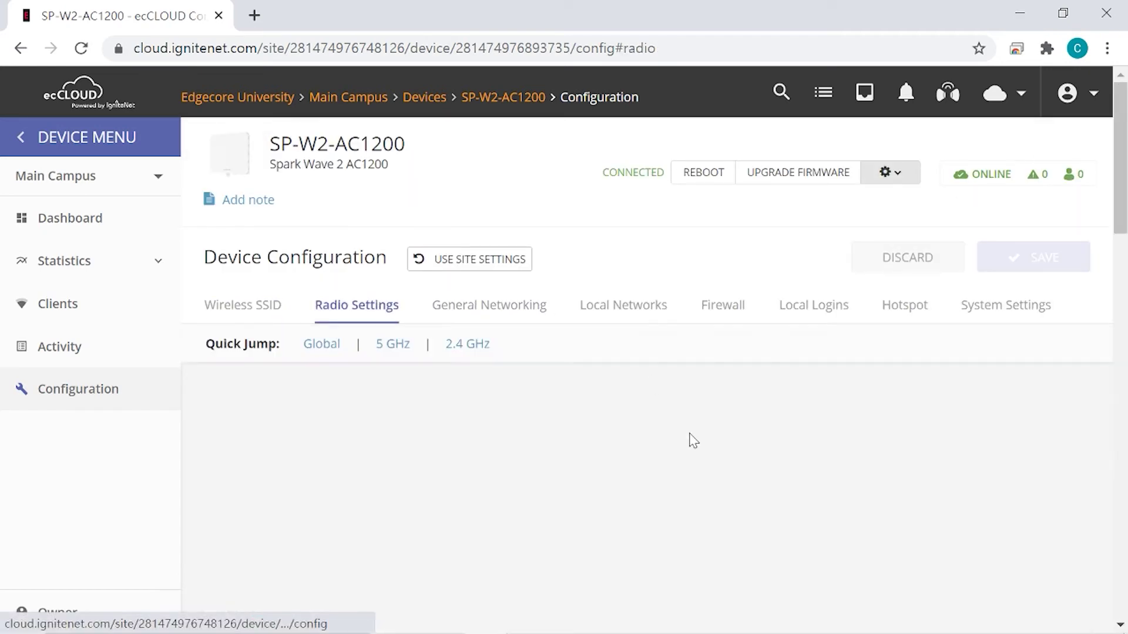
{"action": "mouse_move", "coordinate": [1122, 182]}
{"action": "left_mouse_down"}
{"action": "mouse_move", "coordinate": [1126, 216]}
{"action": "mouse_move", "coordinate": [1123, 193]}
{"action": "left_mouse_up"}
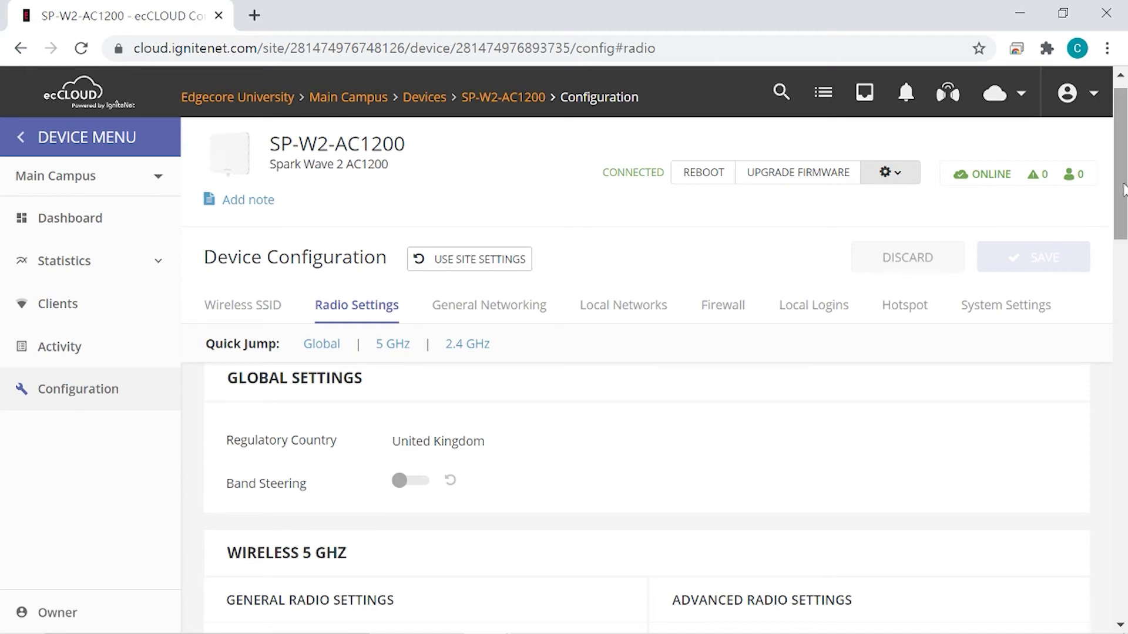
{"action": "scroll", "coordinate": [1098, 253], "scroll_direction": "down", "scroll_amount": 5}
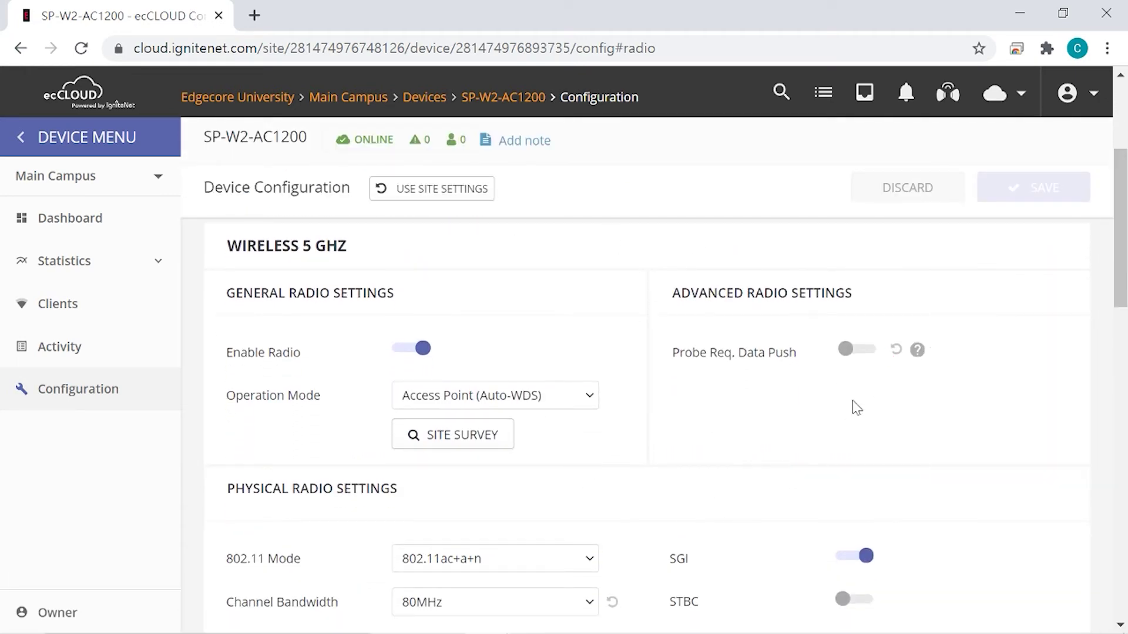
{"action": "left_click_drag", "start_coordinate": [1119, 257], "coordinate": [1091, 150]}
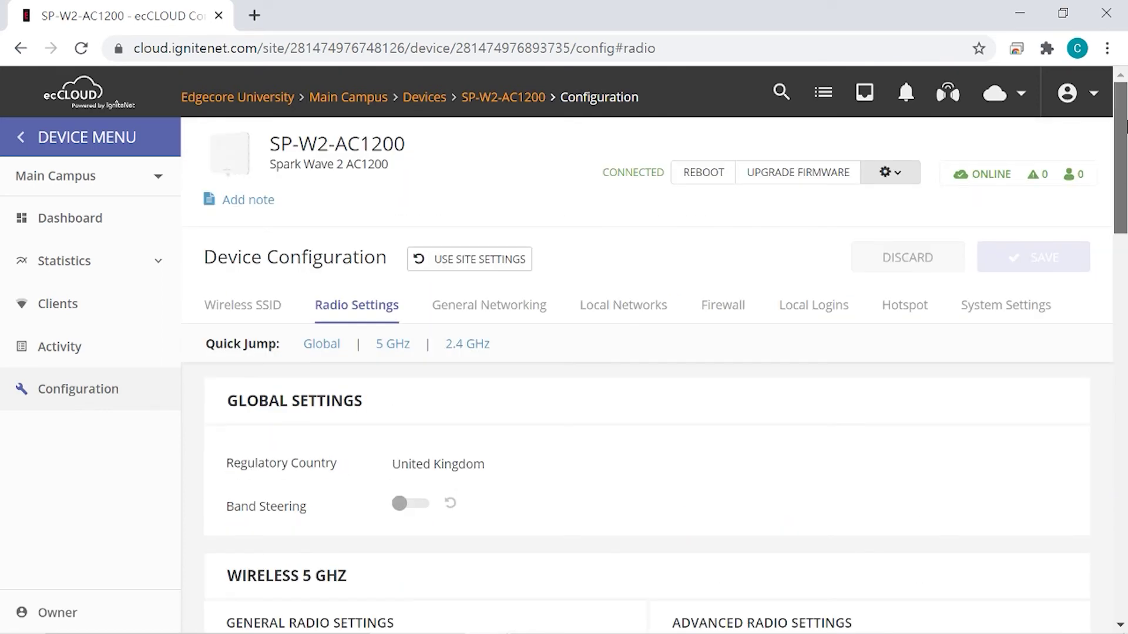
Open the device's General Networking configuration and examine the internet, IPv6, Ethernet port and VLAN settings.
{"action": "left_click", "coordinate": [521, 312]}
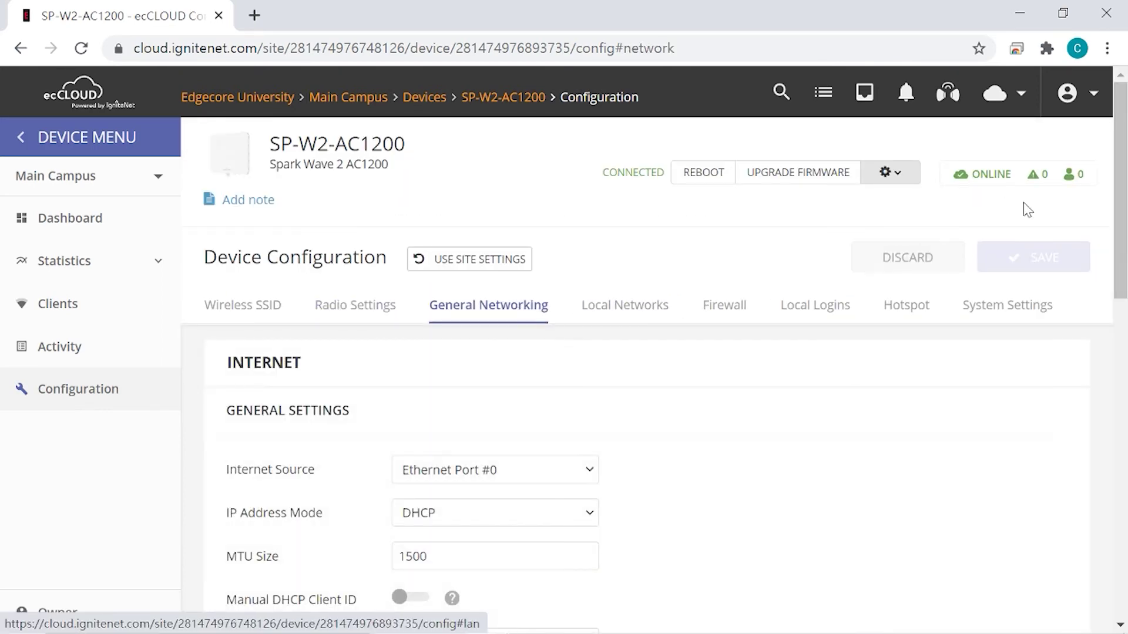
{"action": "mouse_move", "coordinate": [1125, 193]}
{"action": "left_mouse_down"}
{"action": "mouse_move", "coordinate": [1126, 356]}
{"action": "mouse_move", "coordinate": [1125, 191]}
{"action": "left_mouse_up"}
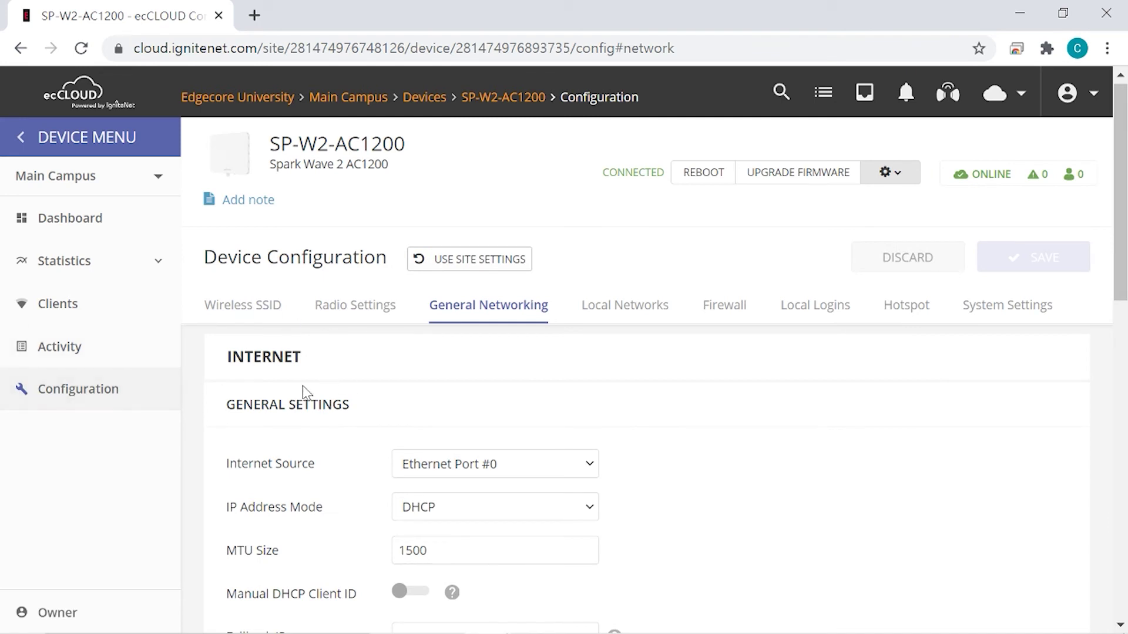
{"action": "left_click_drag", "start_coordinate": [1125, 145], "coordinate": [1125, 170]}
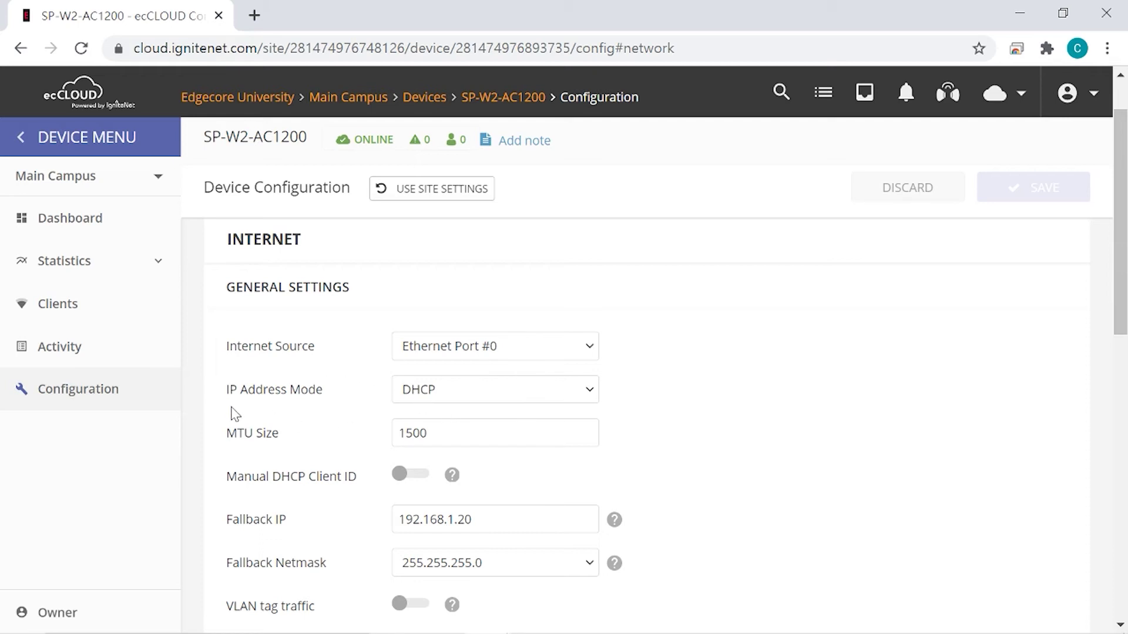
{"action": "left_click_drag", "start_coordinate": [1122, 214], "coordinate": [1127, 323]}
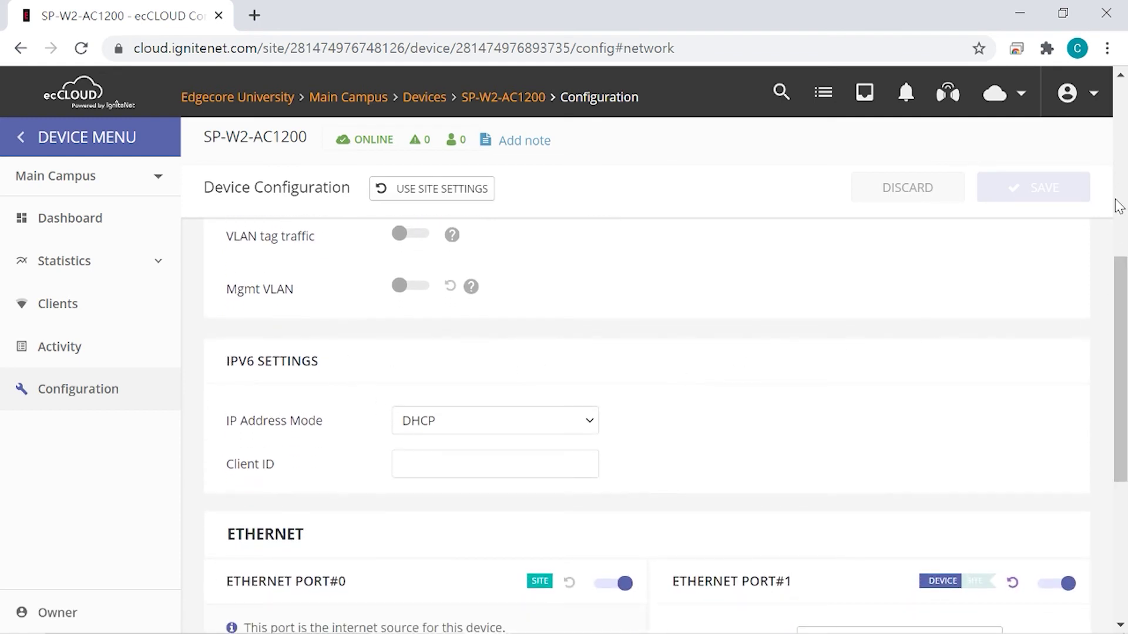
{"action": "left_click_drag", "start_coordinate": [1124, 282], "coordinate": [1124, 381]}
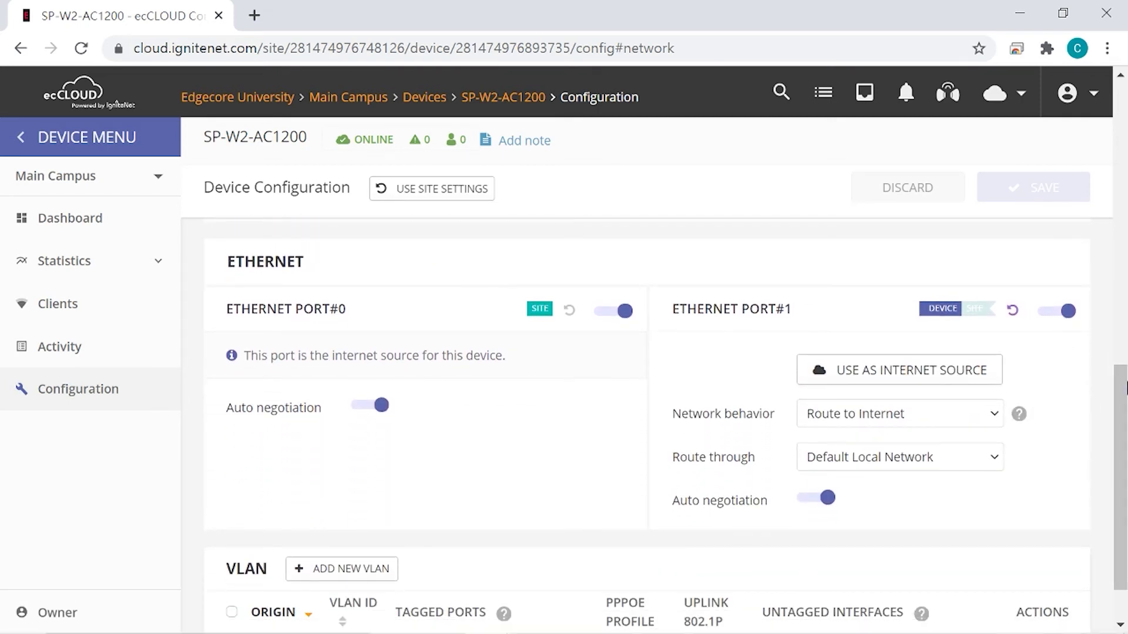
{"action": "scroll", "coordinate": [1006, 509], "scroll_direction": "down", "scroll_amount": 2}
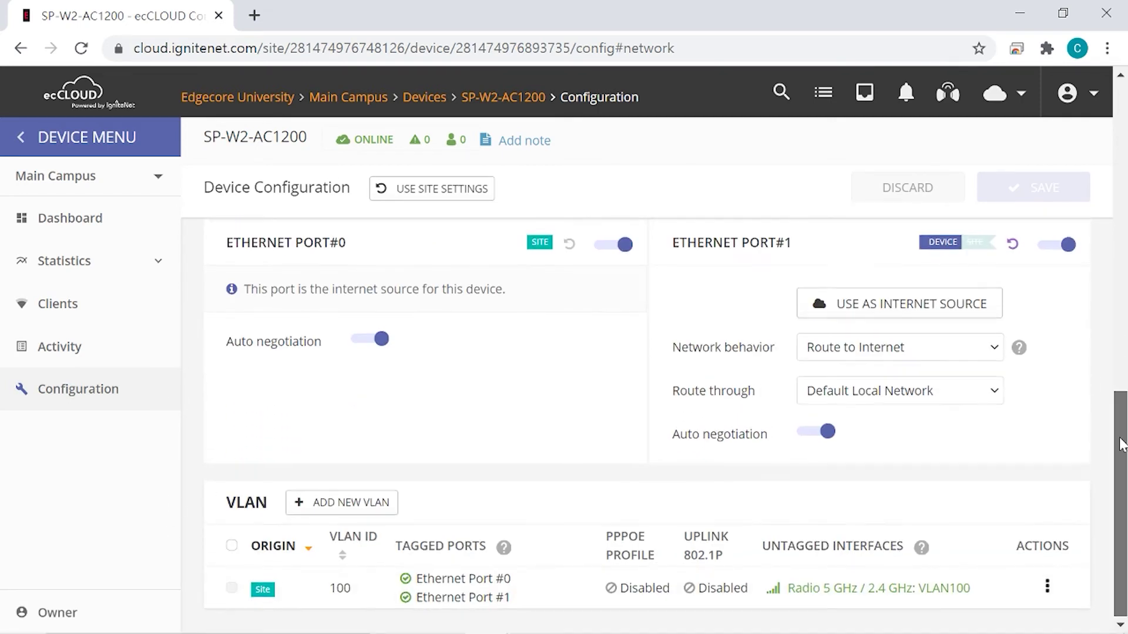
{"action": "left_click_drag", "start_coordinate": [1121, 445], "coordinate": [1123, 120]}
Open the device's Local Networks configuration and examine the Default Local Network and Guest Network settings.
{"action": "left_click", "coordinate": [614, 307]}
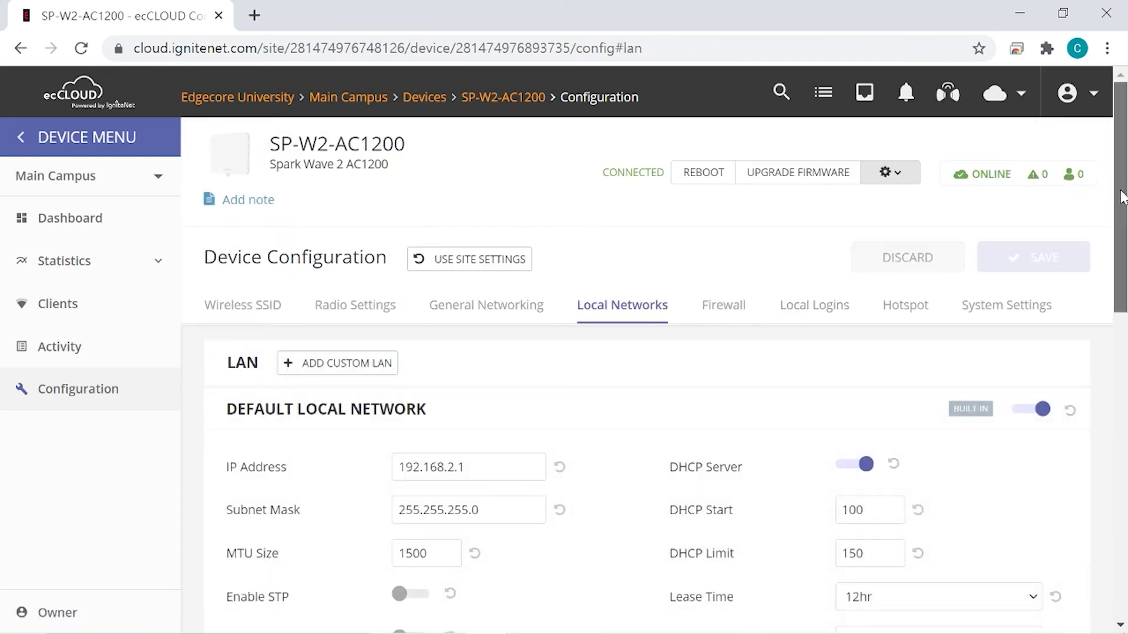
{"action": "left_click_drag", "start_coordinate": [1126, 207], "coordinate": [1124, 227]}
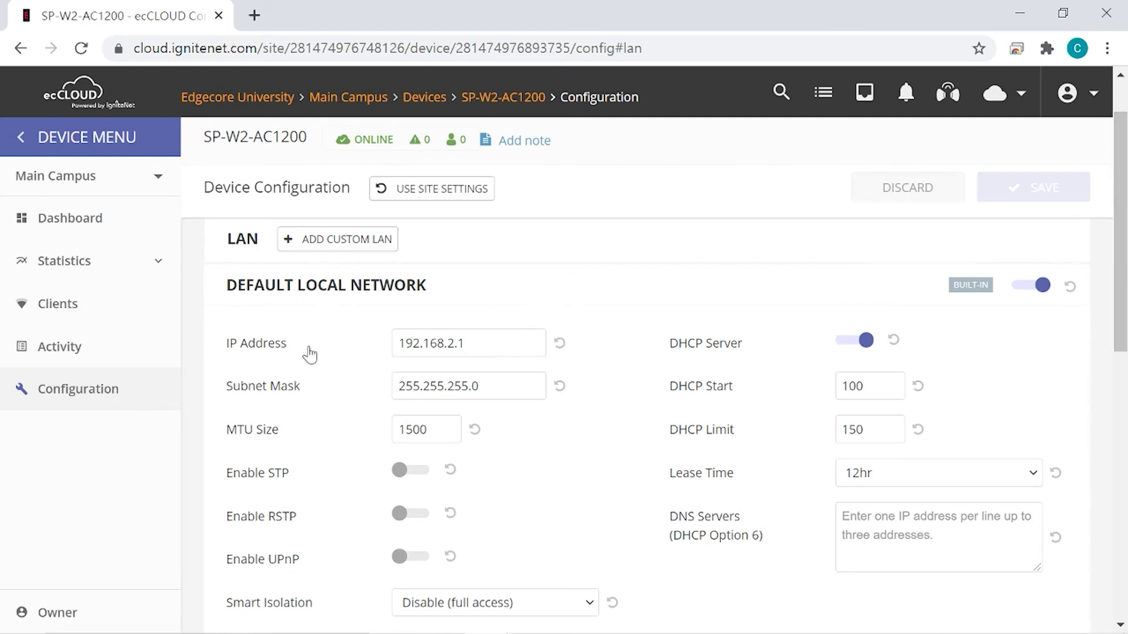
{"action": "left_click_drag", "start_coordinate": [227, 286], "coordinate": [486, 292]}
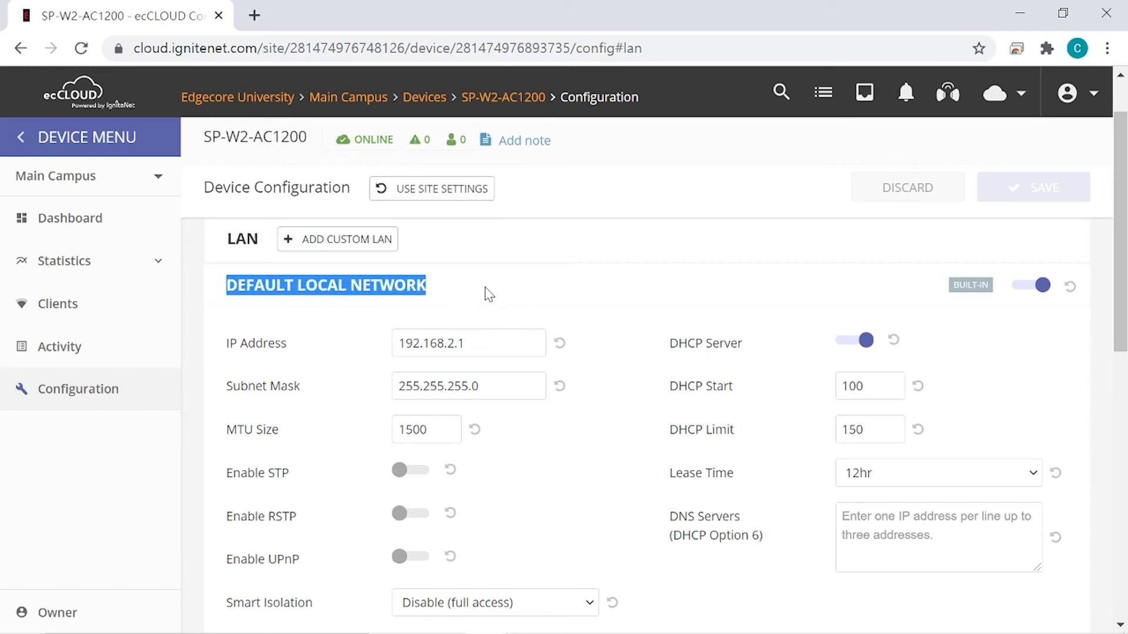
{"action": "left_click", "coordinate": [451, 255]}
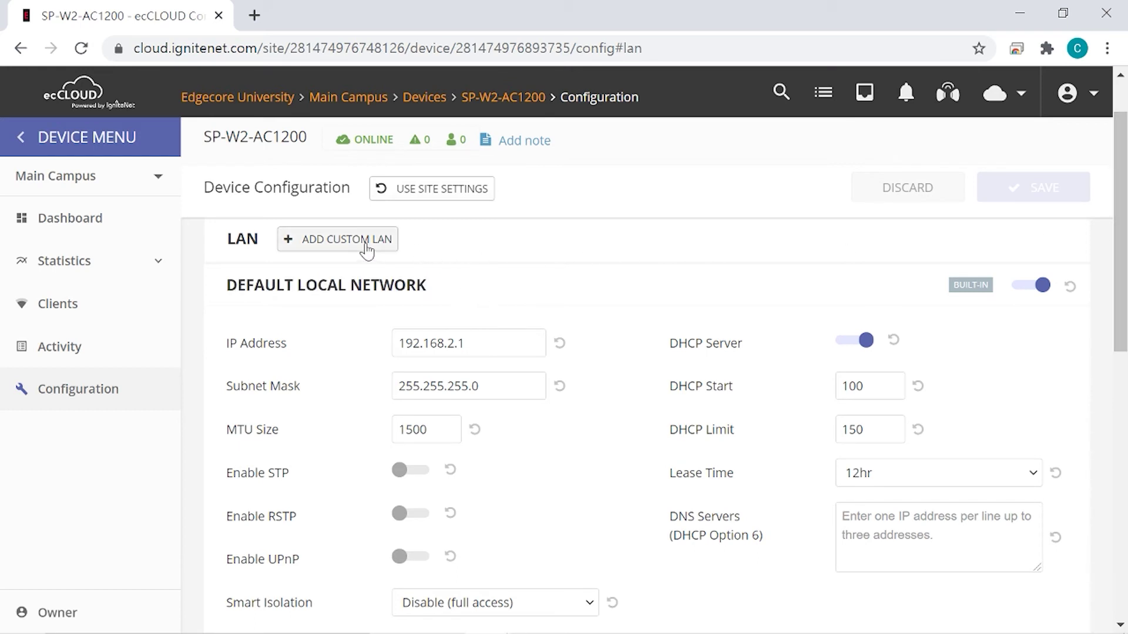
{"action": "scroll", "coordinate": [1120, 196], "scroll_direction": "up", "scroll_amount": 3}
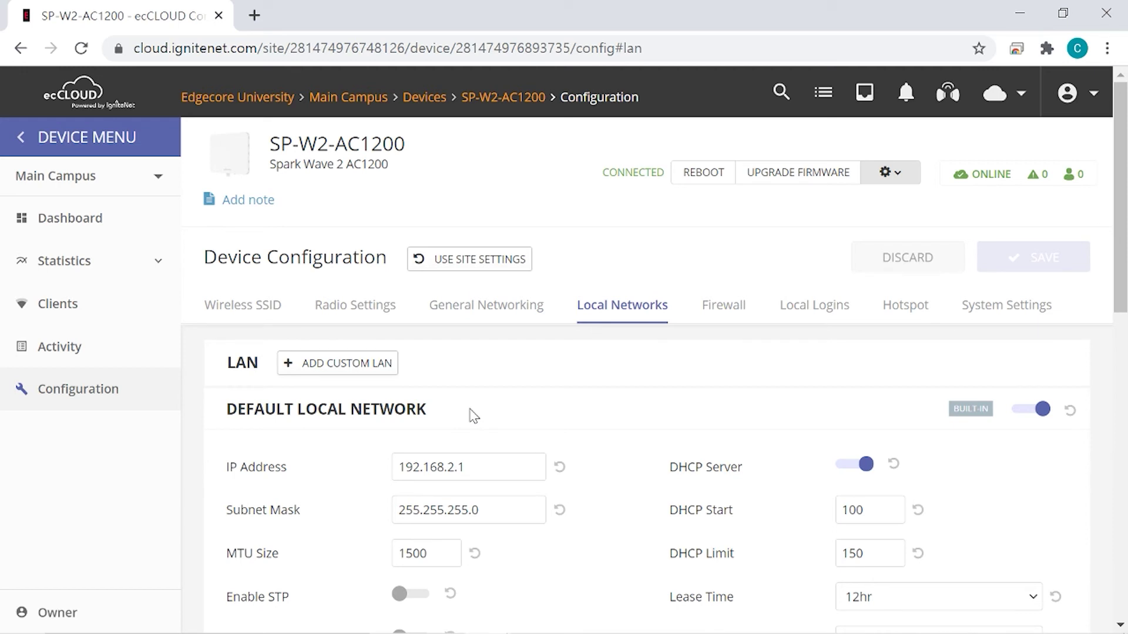
{"action": "scroll", "coordinate": [488, 418], "scroll_direction": "down", "scroll_amount": 12}
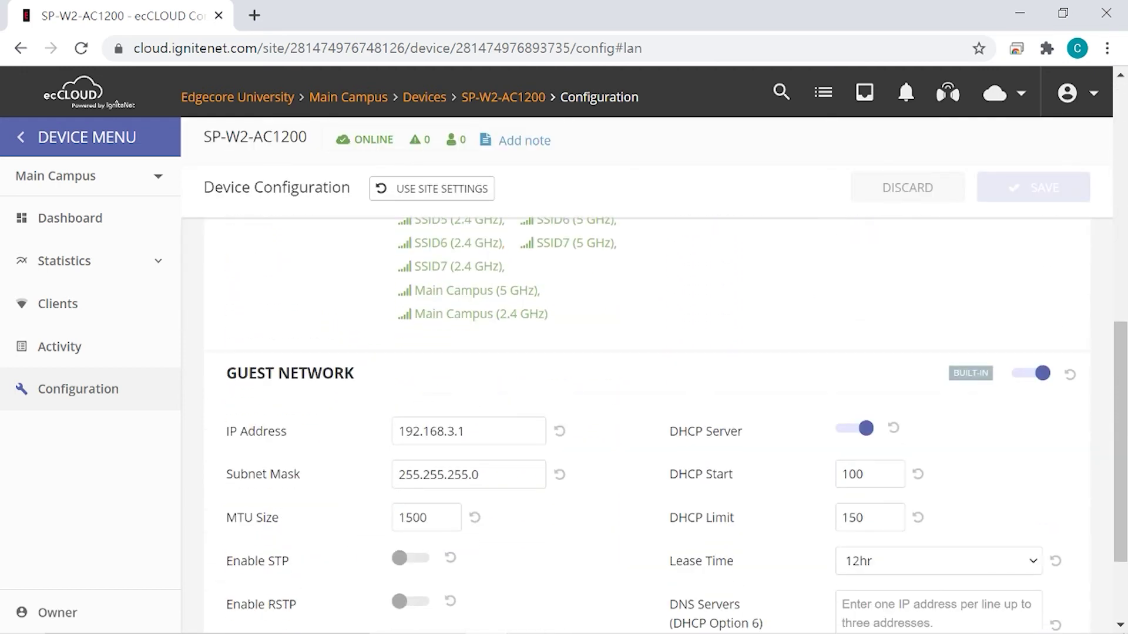
{"action": "left_click_drag", "start_coordinate": [1112, 377], "coordinate": [1123, 411]}
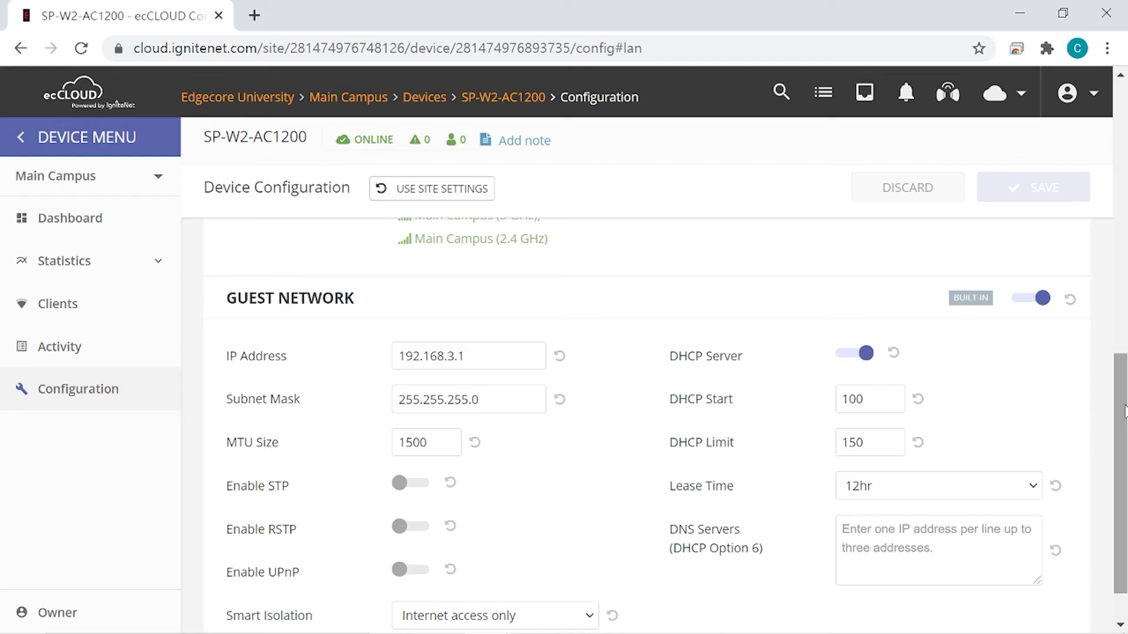
{"action": "left_click_drag", "start_coordinate": [1124, 409], "coordinate": [1053, 143]}
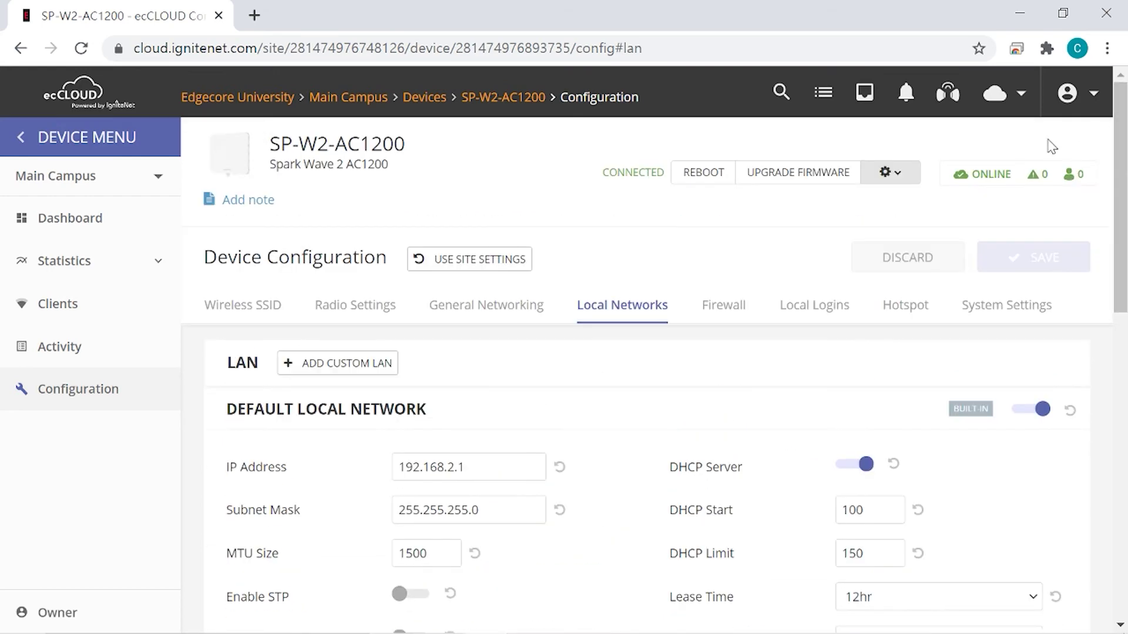
Open the device's Firewall configuration and examine the firewall rules, port forwarding, ARP inspection and DHCP snooping sections.
{"action": "left_click", "coordinate": [741, 309]}
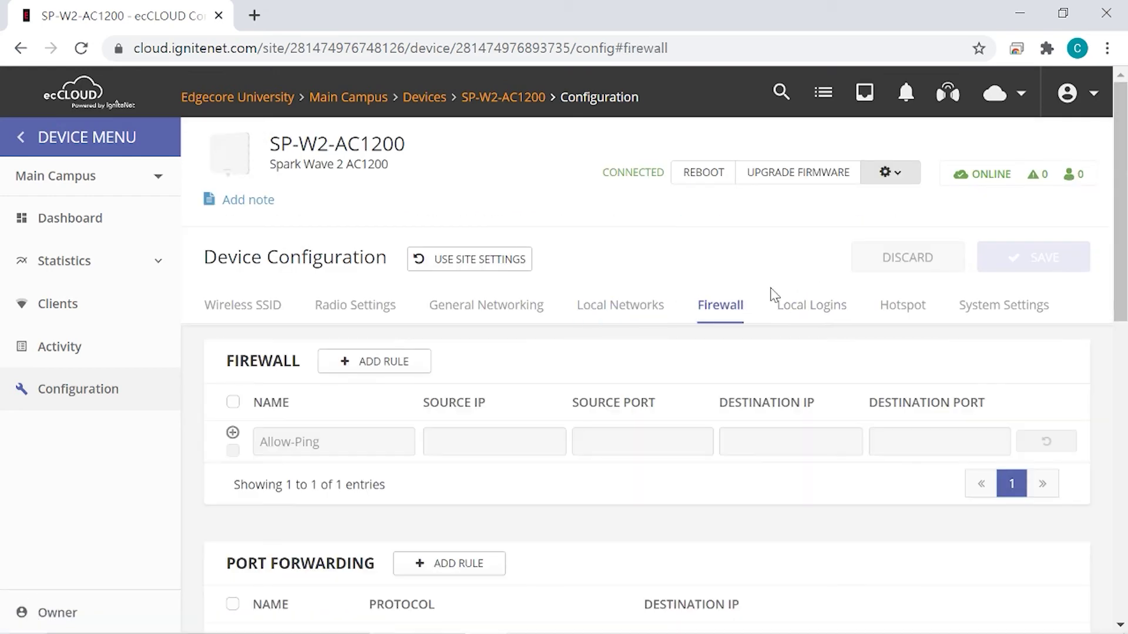
{"action": "scroll", "coordinate": [1122, 247], "scroll_direction": "down", "scroll_amount": 2}
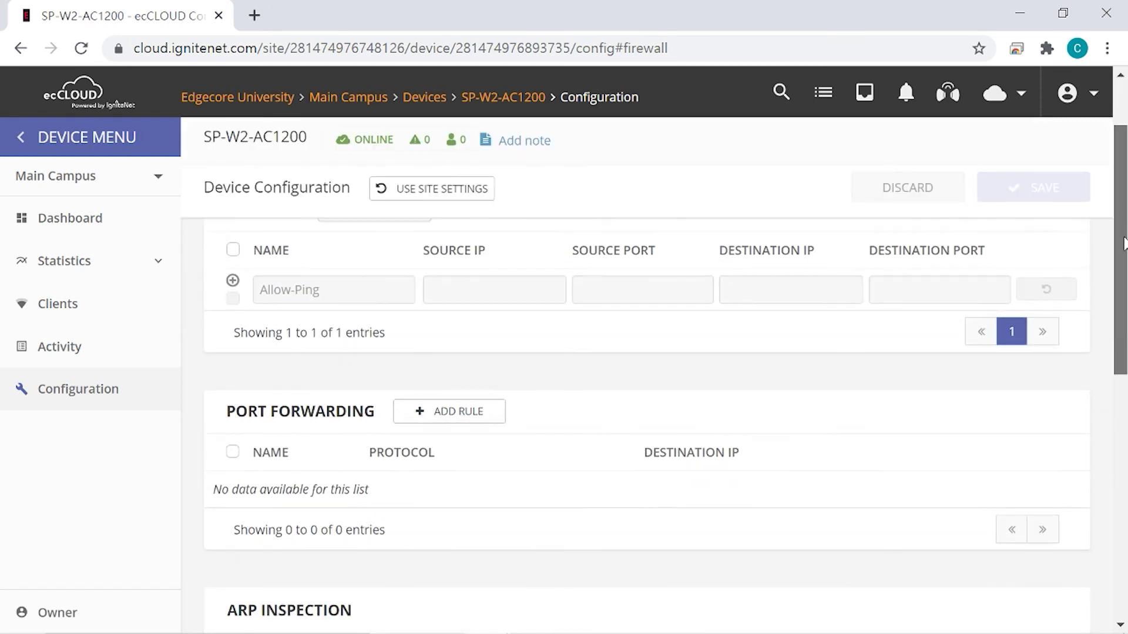
{"action": "left_click_drag", "start_coordinate": [1126, 211], "coordinate": [1126, 174]}
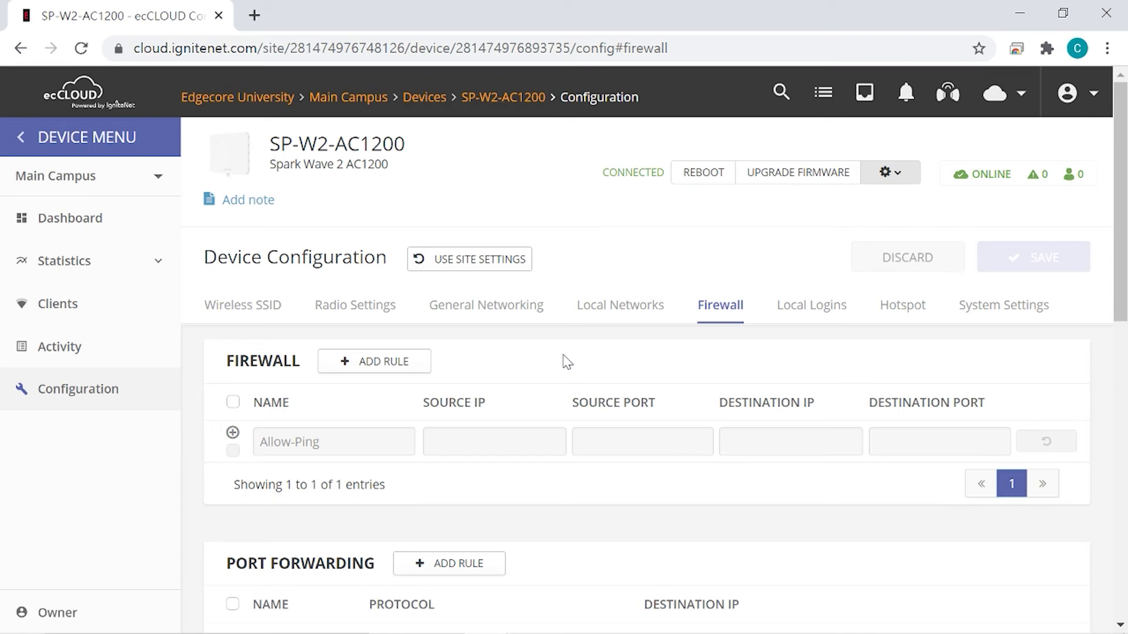
{"action": "left_click_drag", "start_coordinate": [1125, 292], "coordinate": [1124, 396]}
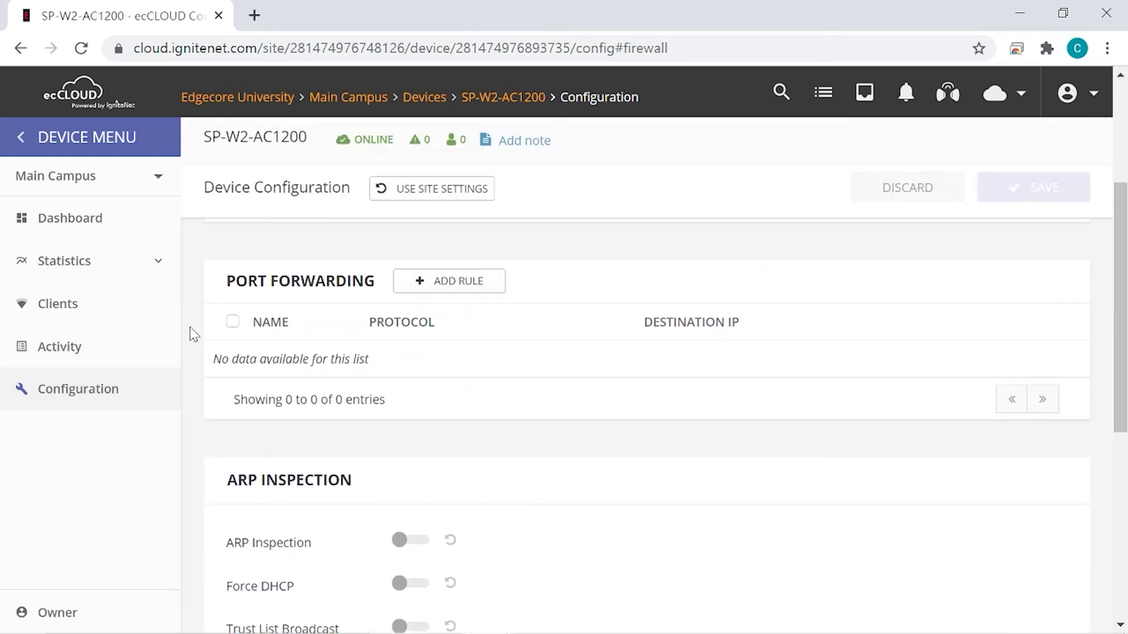
{"action": "left_click_drag", "start_coordinate": [1123, 347], "coordinate": [1125, 448]}
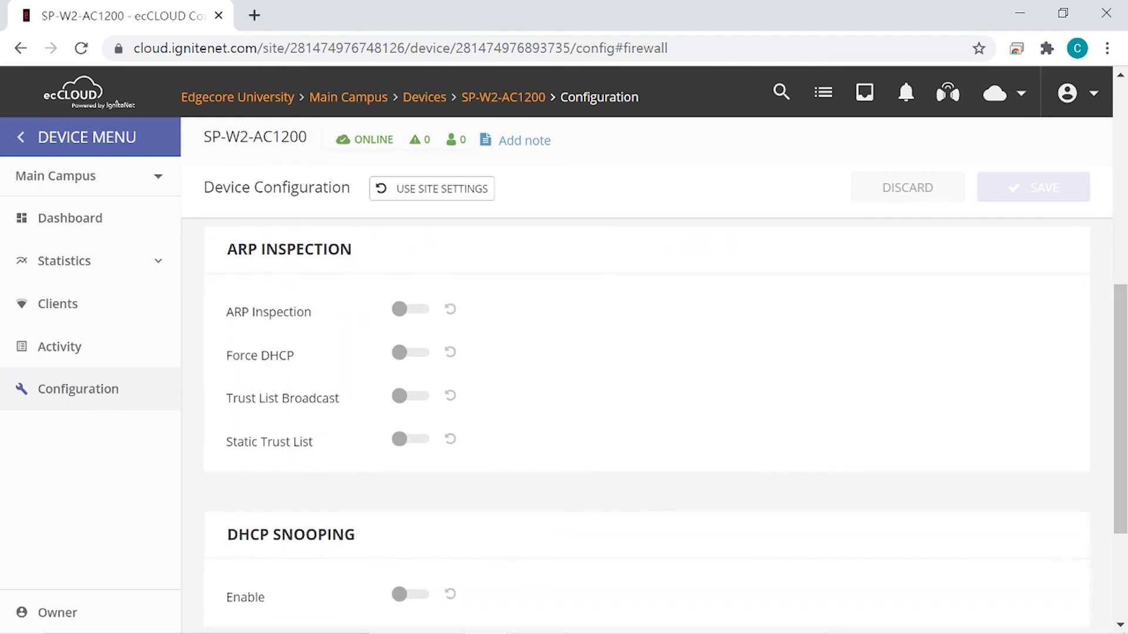
{"action": "left_click_drag", "start_coordinate": [1123, 367], "coordinate": [1126, 467]}
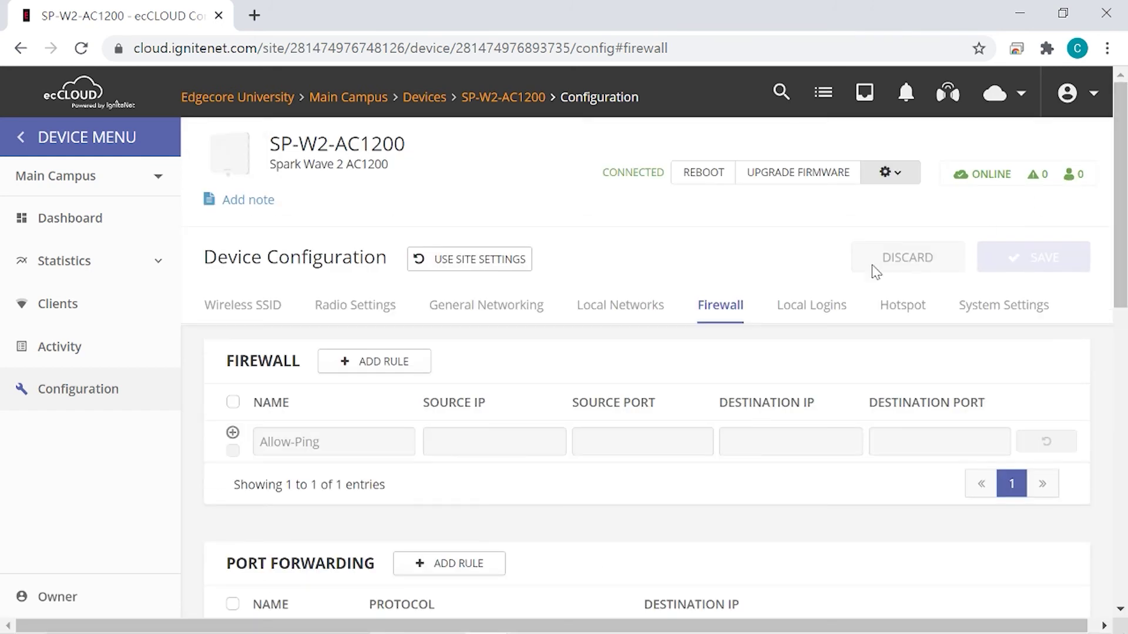
View the device's Local Logins configuration and its Hotspot settings.
{"action": "left_click", "coordinate": [802, 312]}
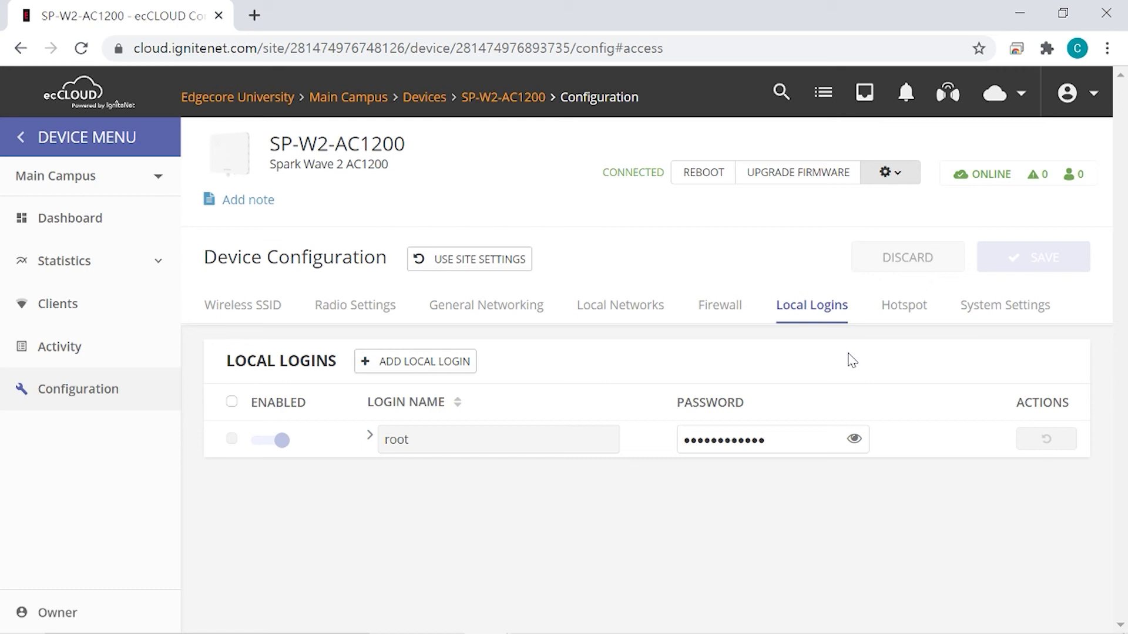
{"action": "left_click", "coordinate": [900, 304]}
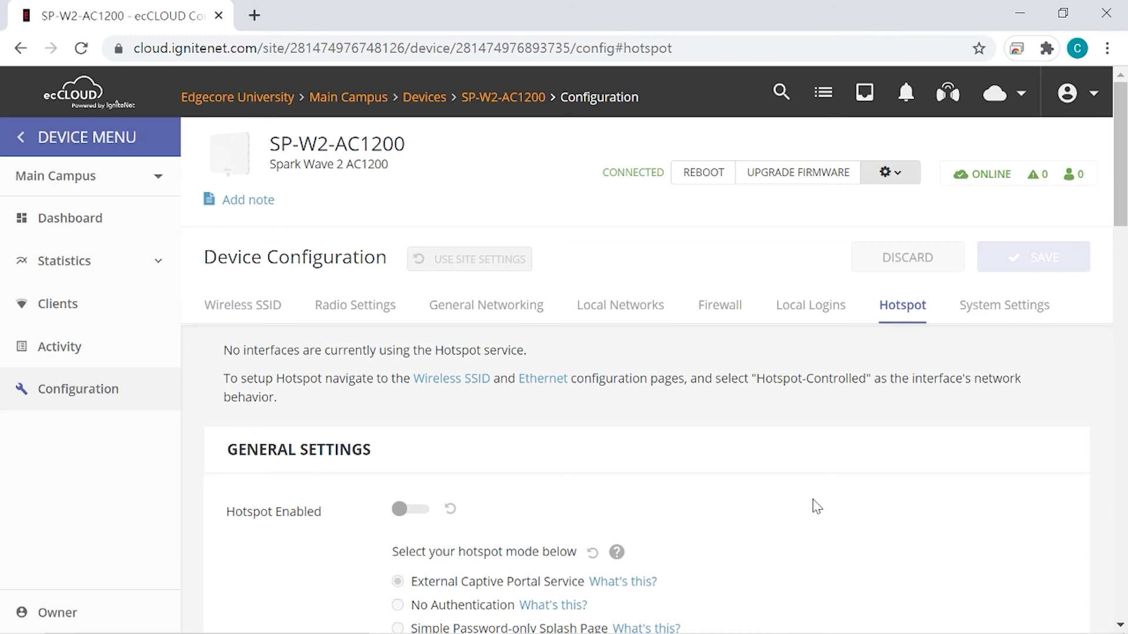
Open the device's System Settings and examine the general, SSH, discovery, Telnet, web server, NTP and SNMP options.
{"action": "left_click", "coordinate": [1017, 313]}
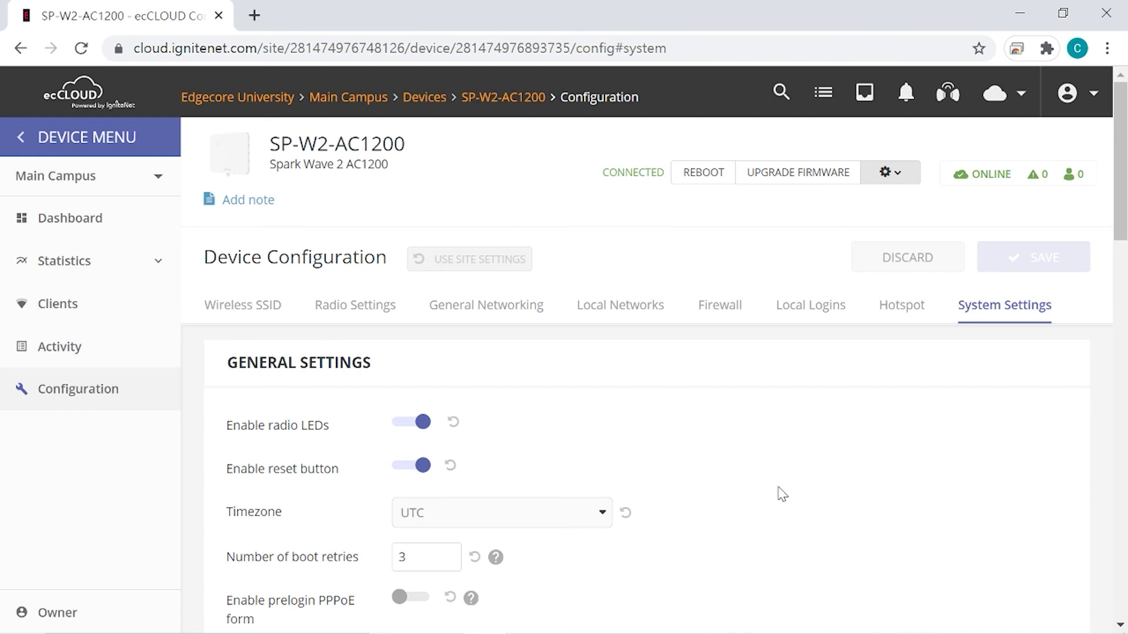
{"action": "scroll", "coordinate": [783, 494], "scroll_direction": "down", "scroll_amount": 5}
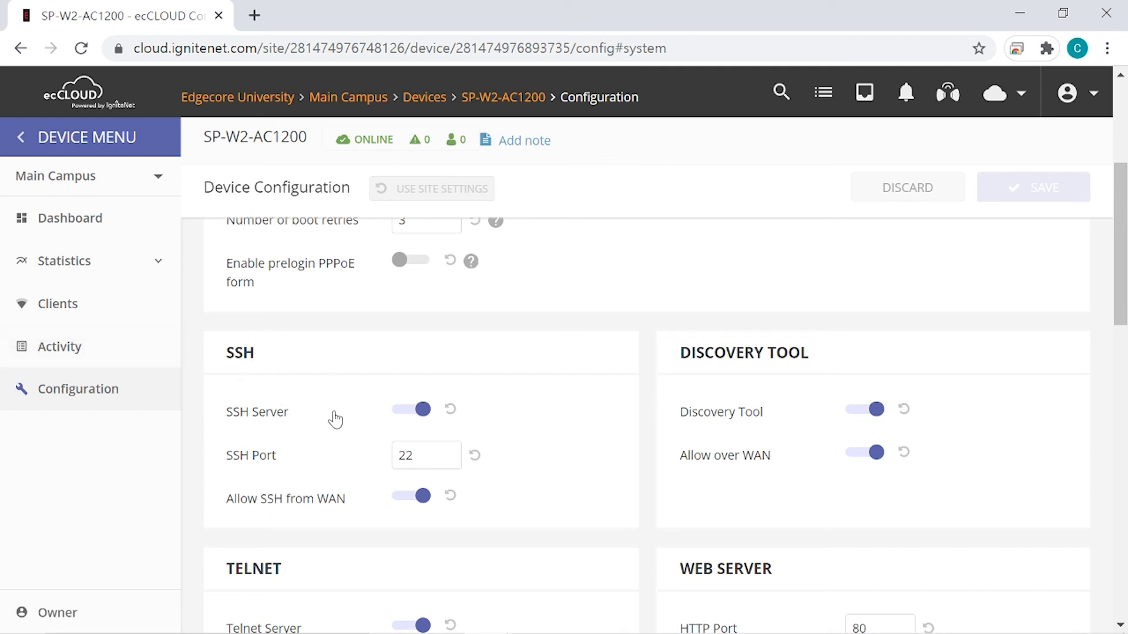
{"action": "scroll", "coordinate": [599, 465], "scroll_direction": "down", "scroll_amount": 3}
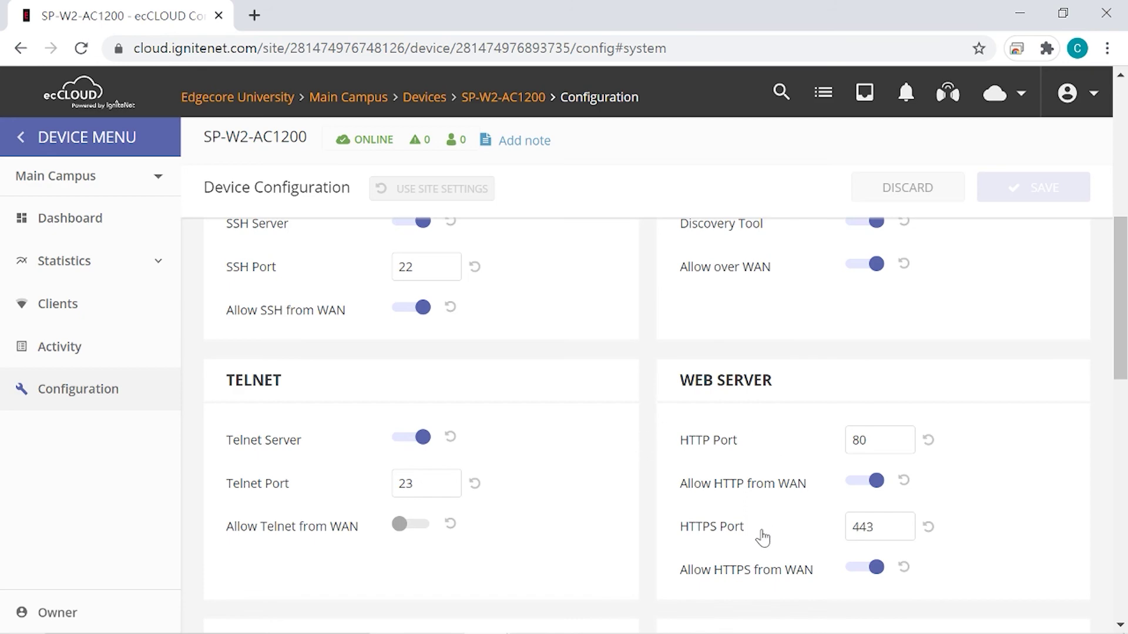
{"action": "scroll", "coordinate": [651, 507], "scroll_direction": "down", "scroll_amount": 6}
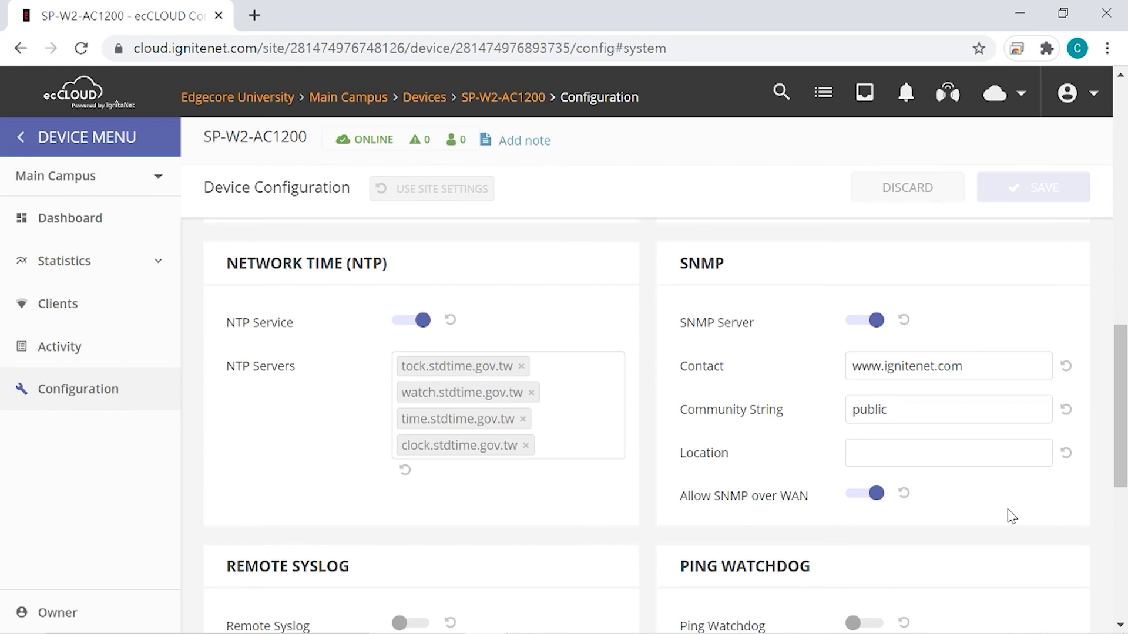
View the device's available realtime actions and basic settings commands without running any of them.
{"action": "scroll", "coordinate": [1012, 517], "scroll_direction": "up", "scroll_amount": 10}
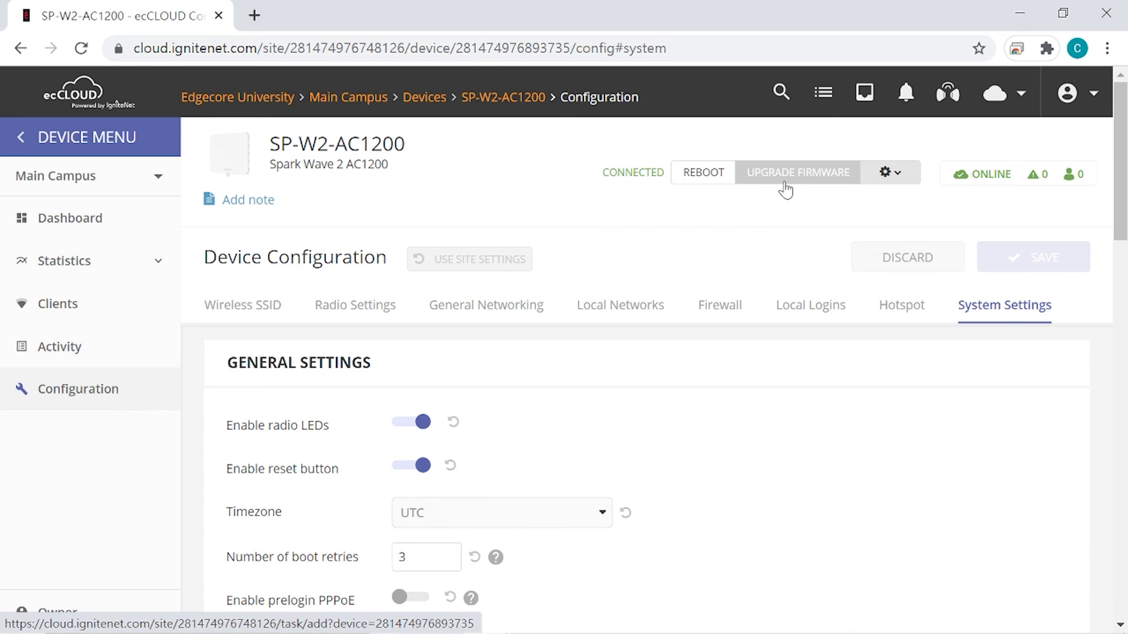
{"action": "left_click", "coordinate": [908, 176]}
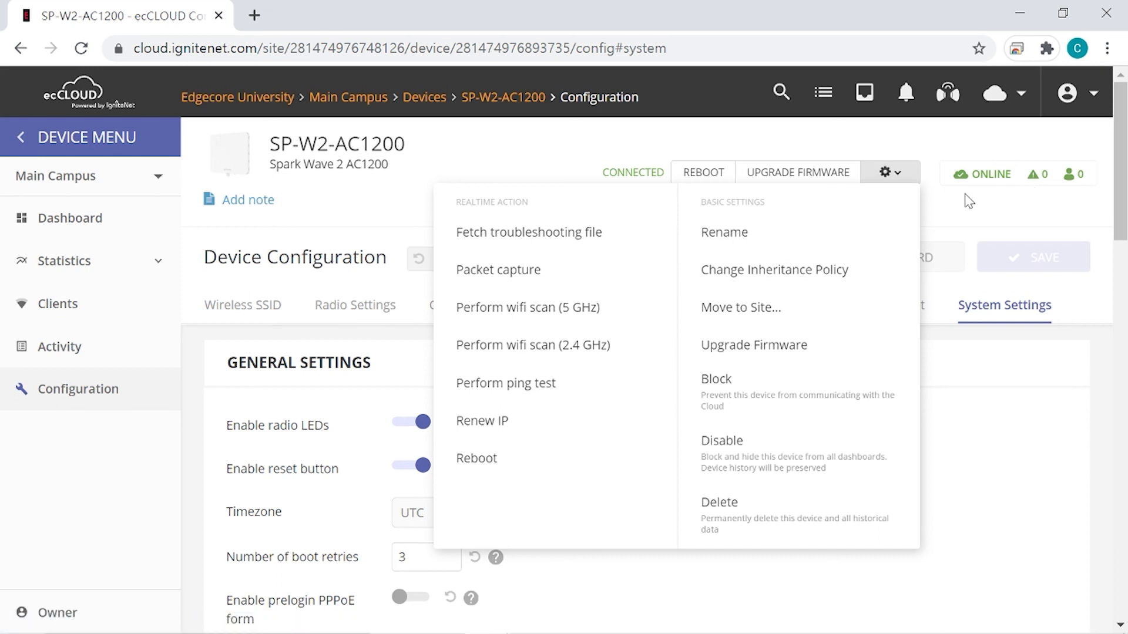
{"action": "left_click", "coordinate": [887, 164]}
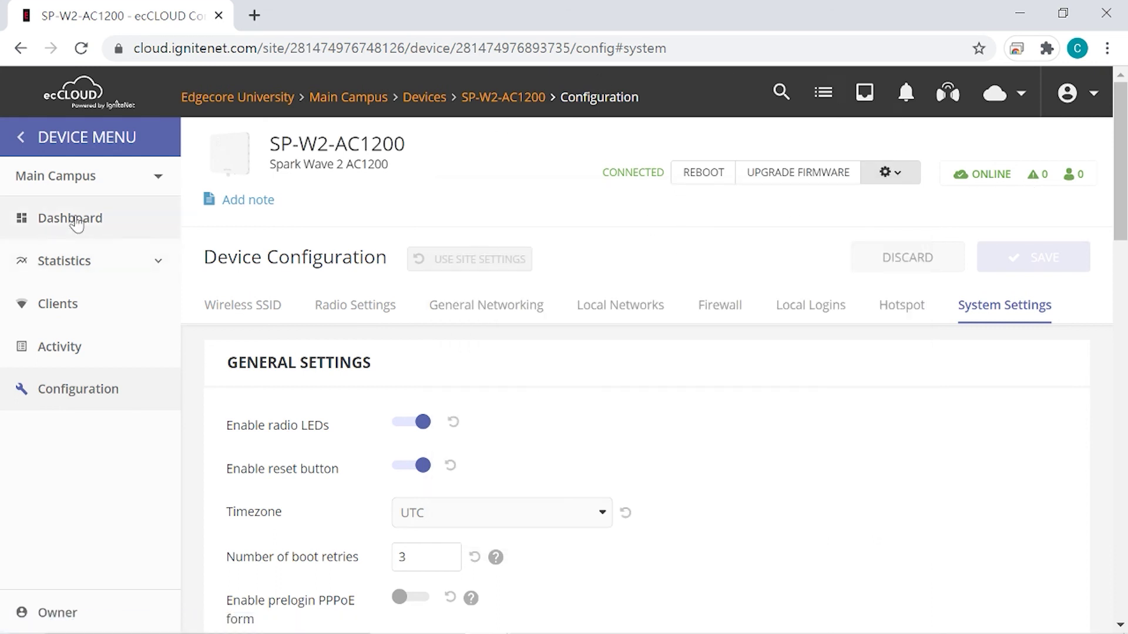